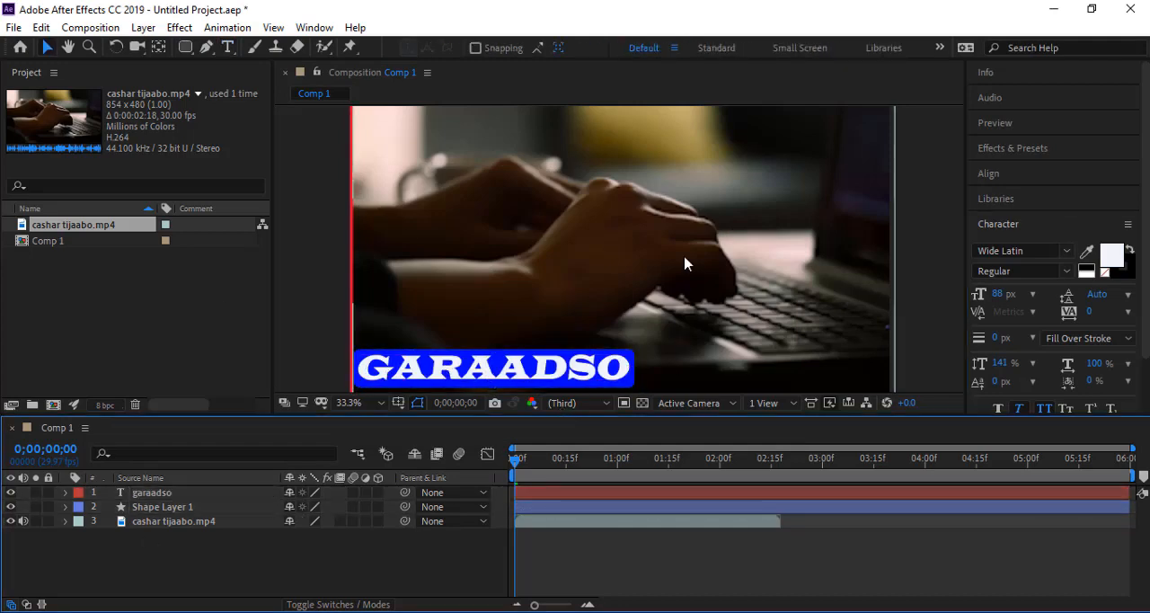
{"action": "left_click", "coordinate": [229, 48]}
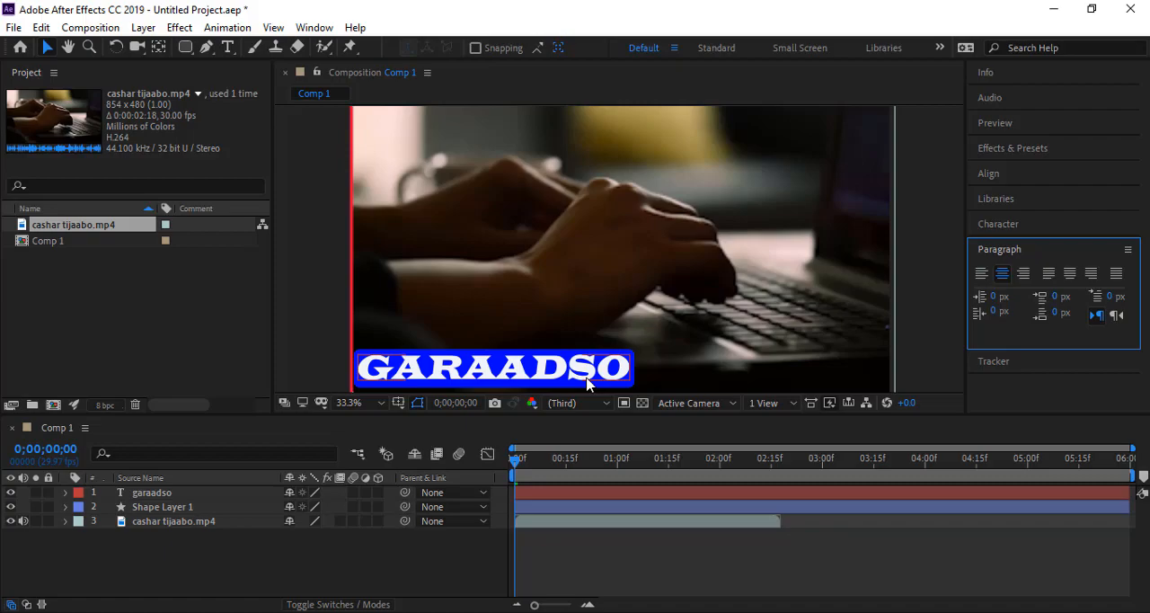
{"action": "key", "text": "ctrl+alt+apostrophe"}
{"action": "key", "text": "shift"}
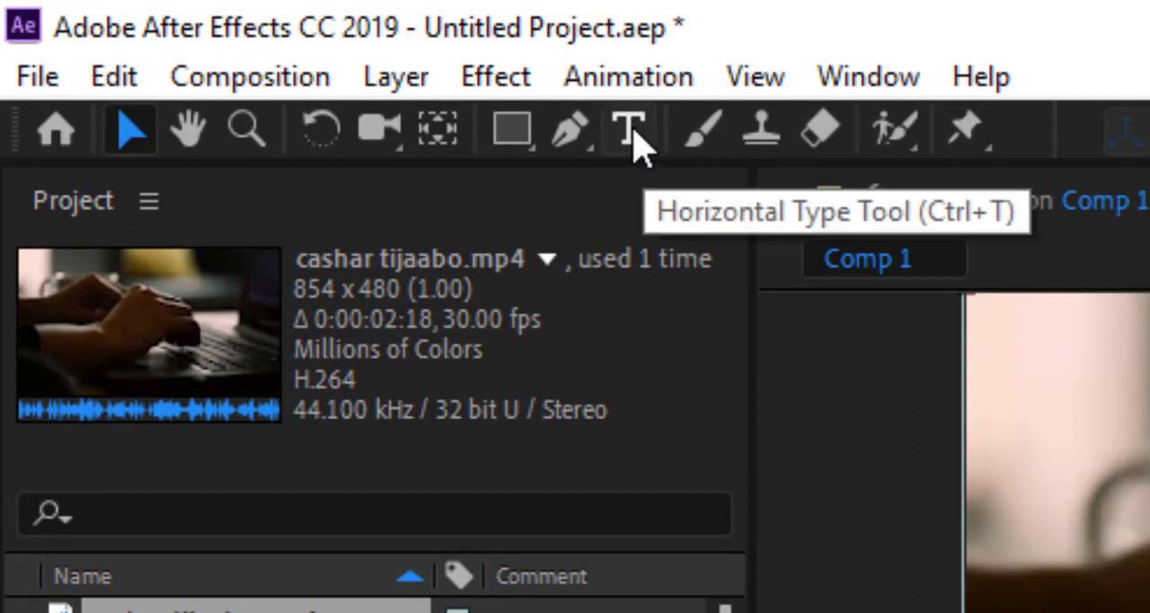
Try drawing a paragraph text box across the middle of the video frame with the Horizontal Type tool, undoing each attempt.
{"action": "left_click", "coordinate": [626, 131]}
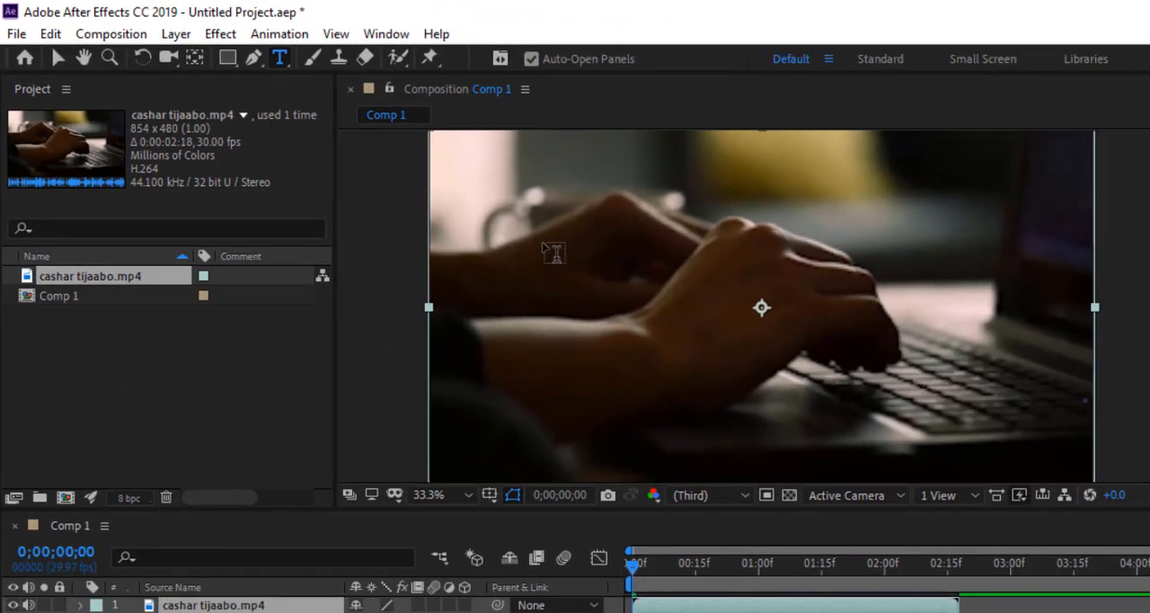
{"action": "left_click_drag", "start_coordinate": [542, 243], "coordinate": [842, 341]}
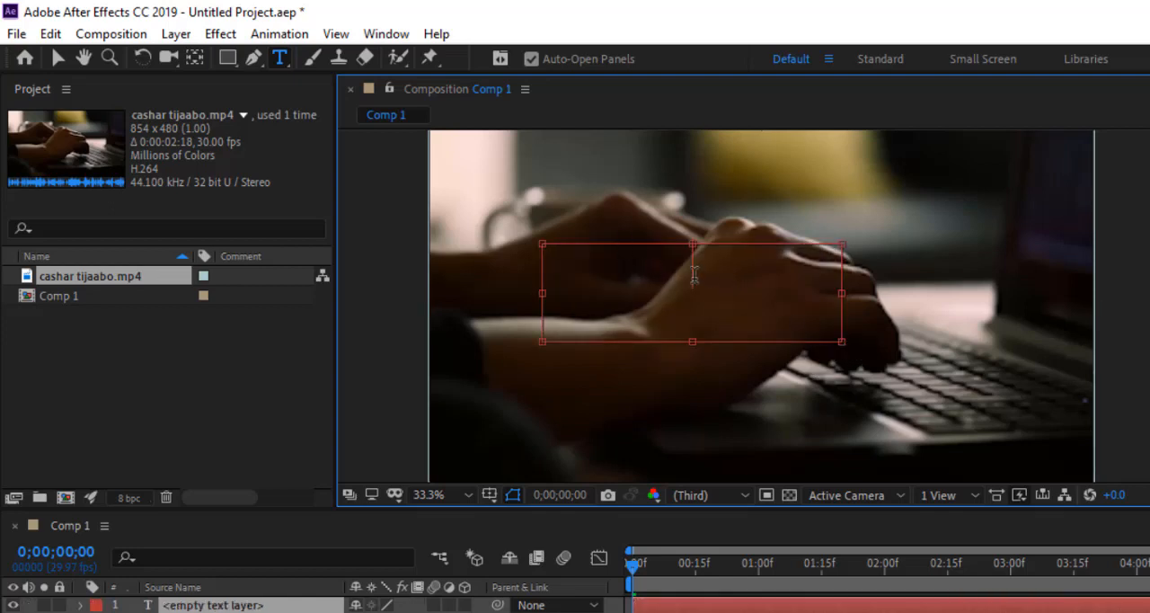
{"action": "key", "text": "ctrl+z"}
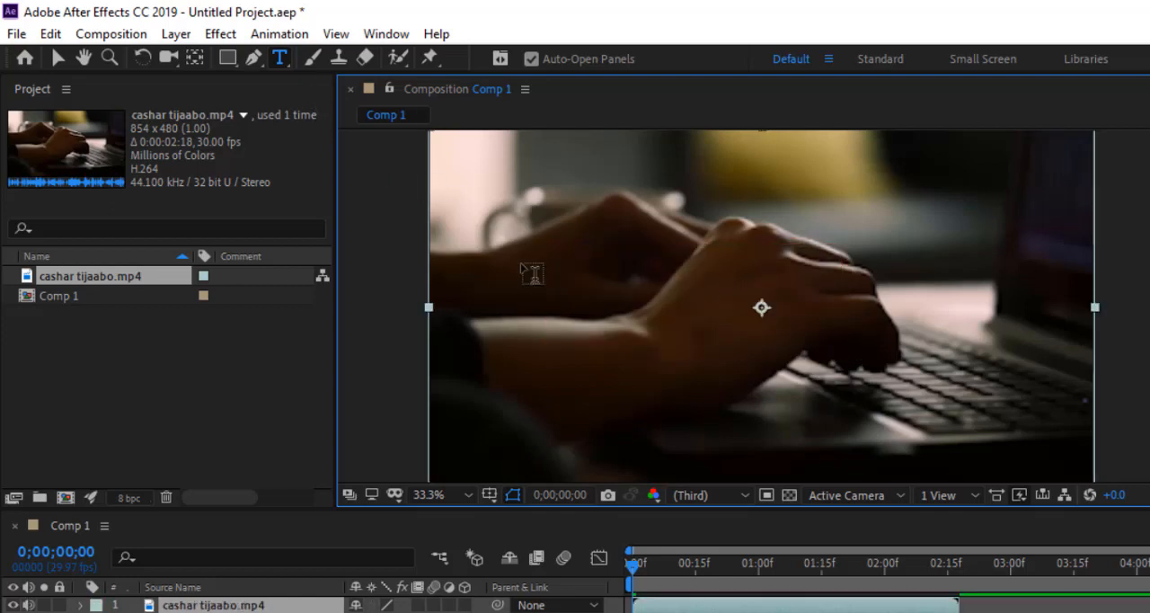
{"action": "key", "text": "ctrl+t"}
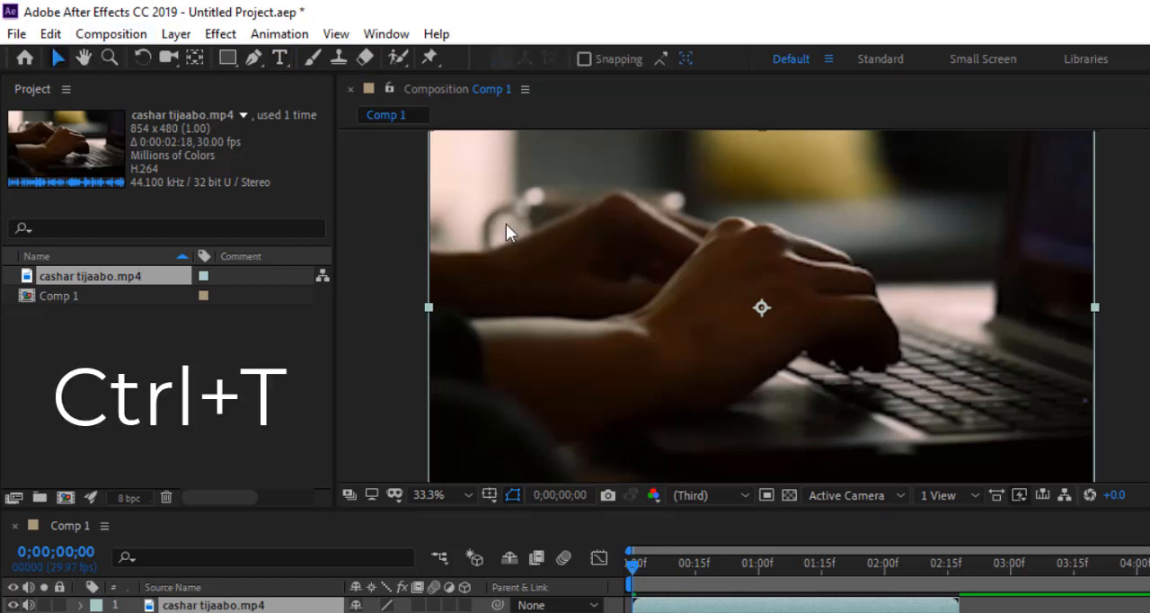
{"action": "left_click", "coordinate": [506, 224]}
{"action": "key", "text": "ctrl+t"}
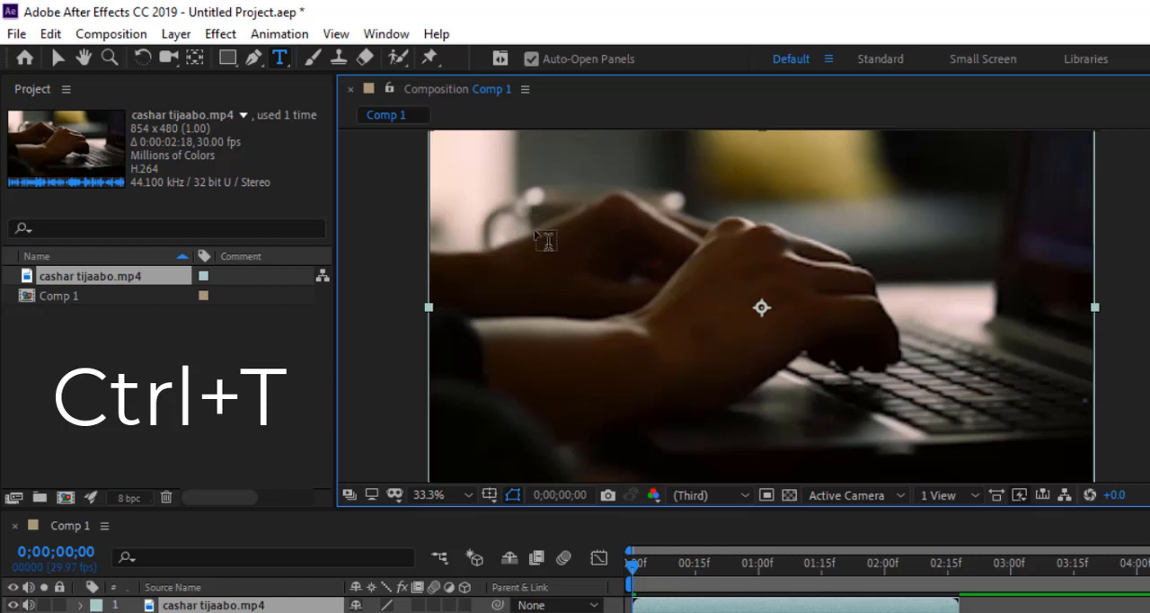
{"action": "left_click_drag", "start_coordinate": [512, 231], "coordinate": [808, 319]}
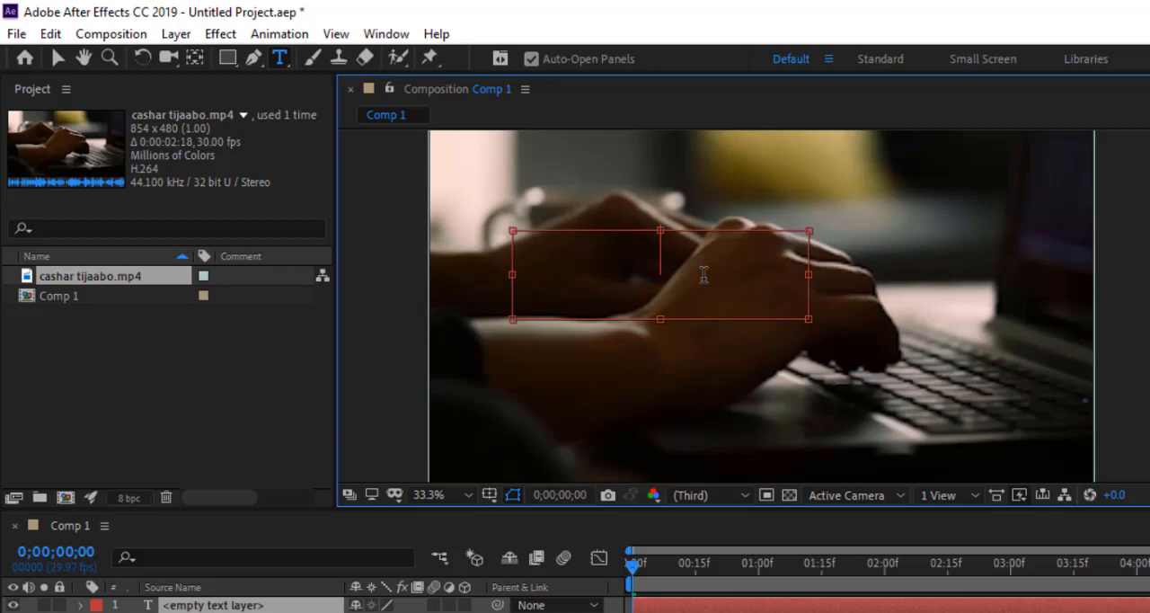
{"action": "key", "text": "ctrl+z"}
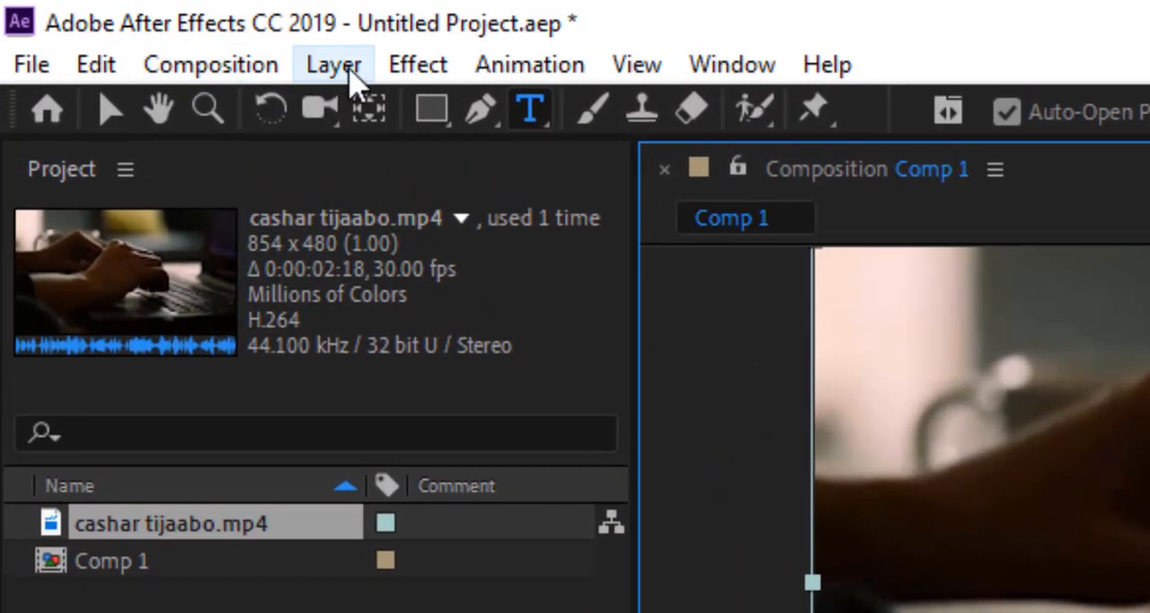
Add a new text layer to Comp 1 and enter "garaadso" as its text.
{"action": "left_click", "coordinate": [339, 70]}
{"action": "mouse_move", "coordinate": [417, 64]}
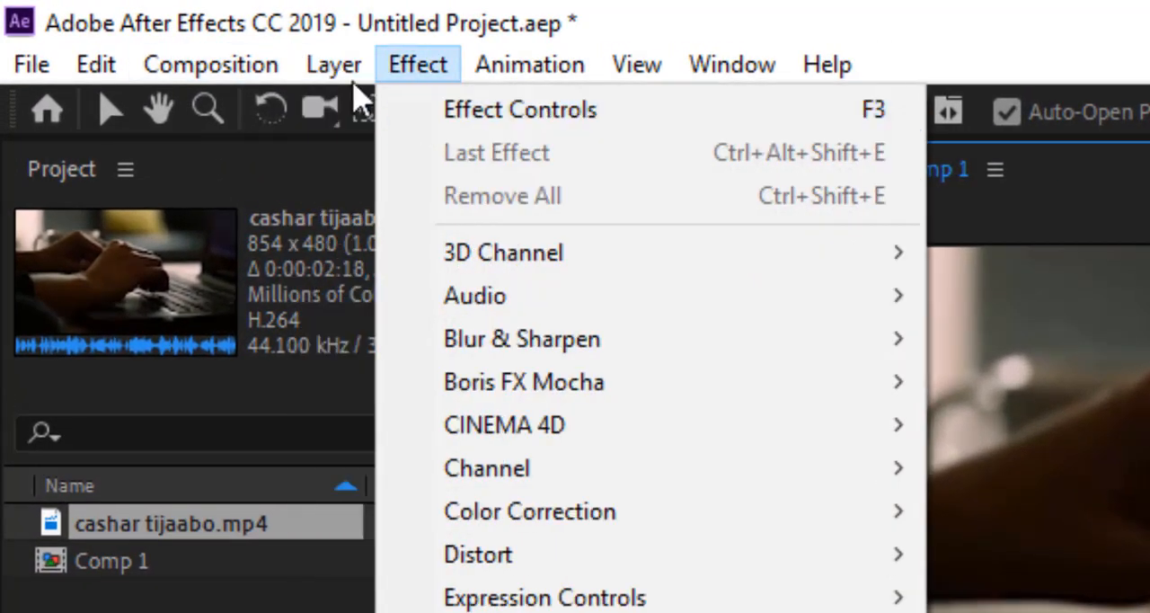
{"action": "mouse_move", "coordinate": [334, 65]}
{"action": "mouse_move", "coordinate": [366, 117]}
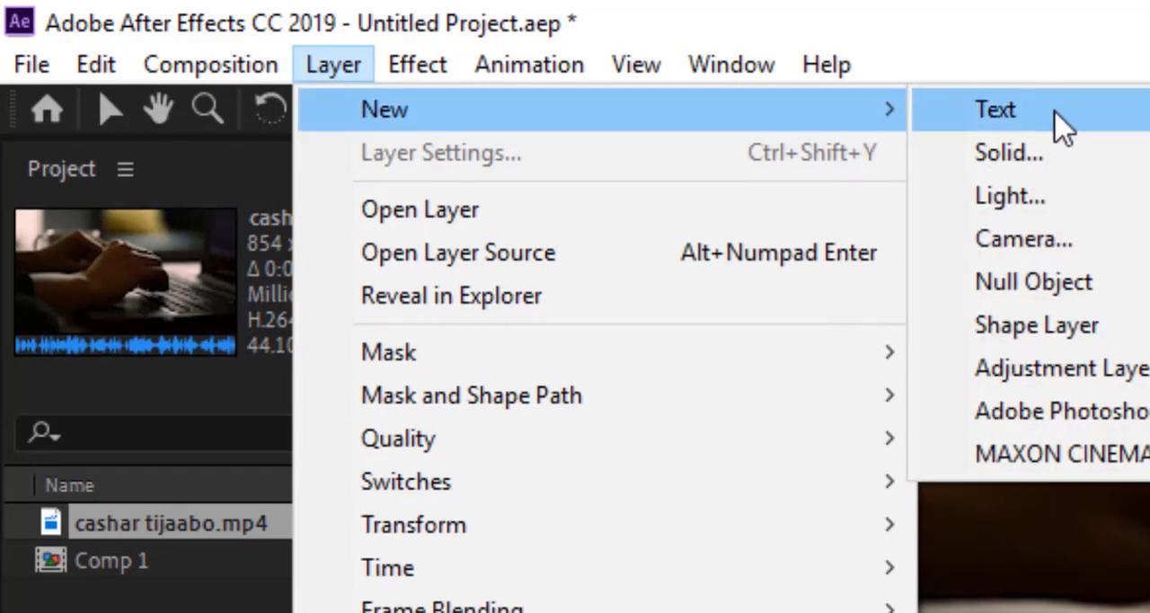
{"action": "left_click", "coordinate": [1033, 112]}
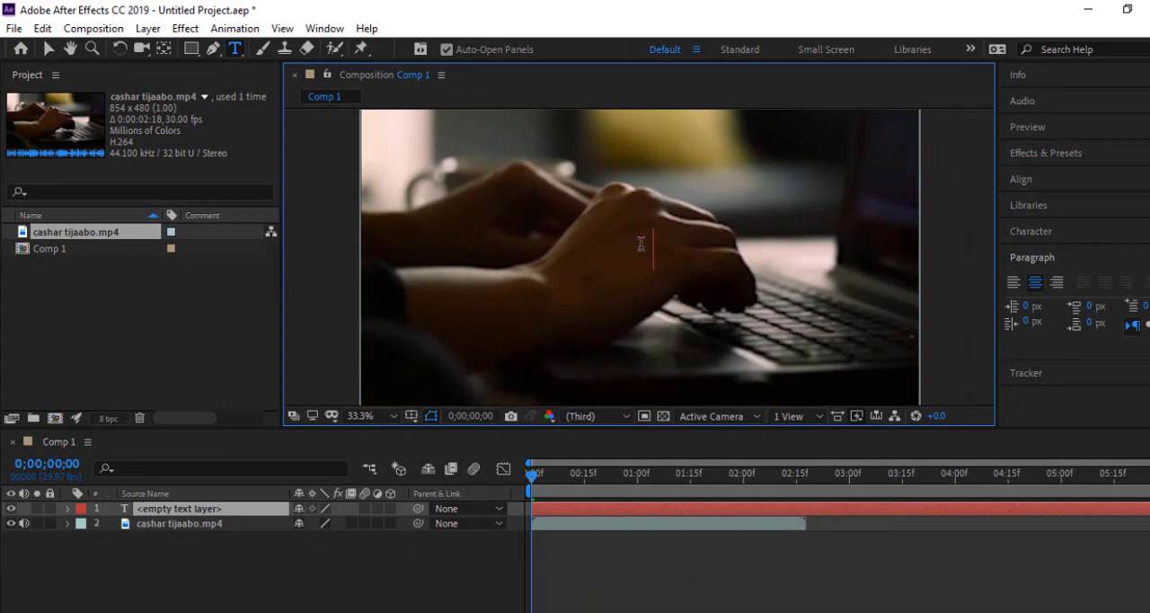
{"action": "type", "text": "garaads"}
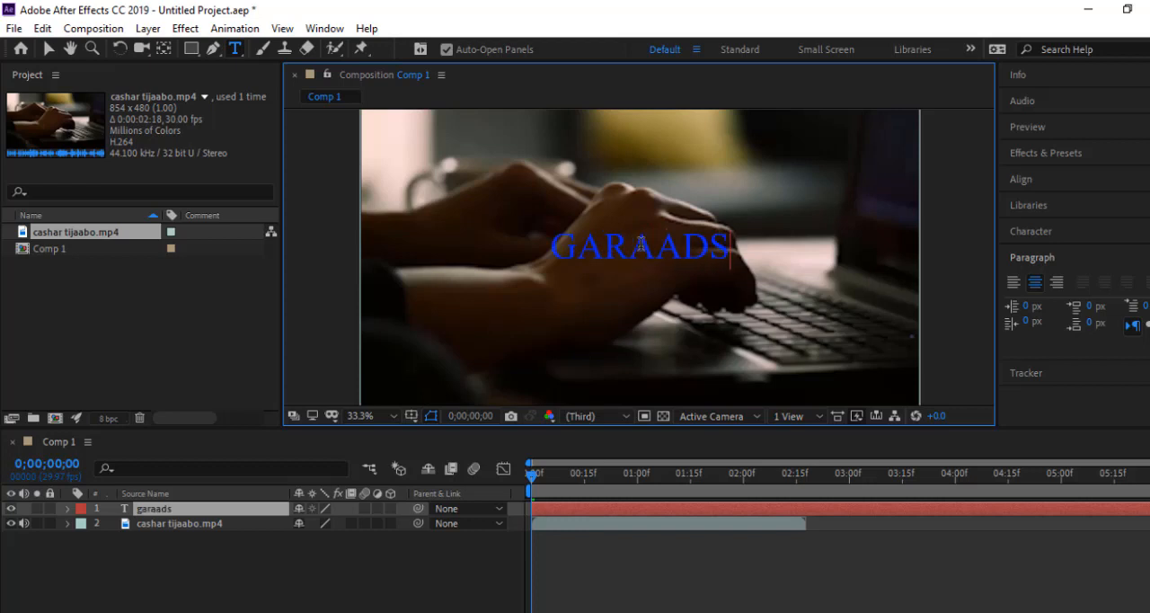
{"action": "type", "text": "o"}
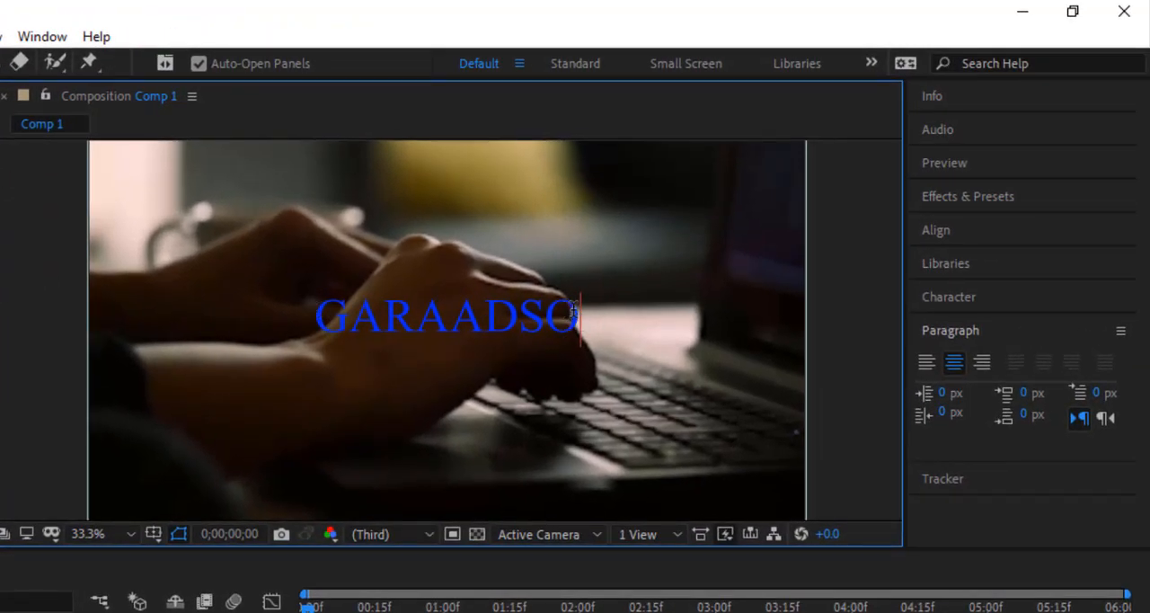
Select the whole GARAADSO text and set its fill color to red (F8030E).
{"action": "left_click_drag", "start_coordinate": [586, 314], "coordinate": [312, 311]}
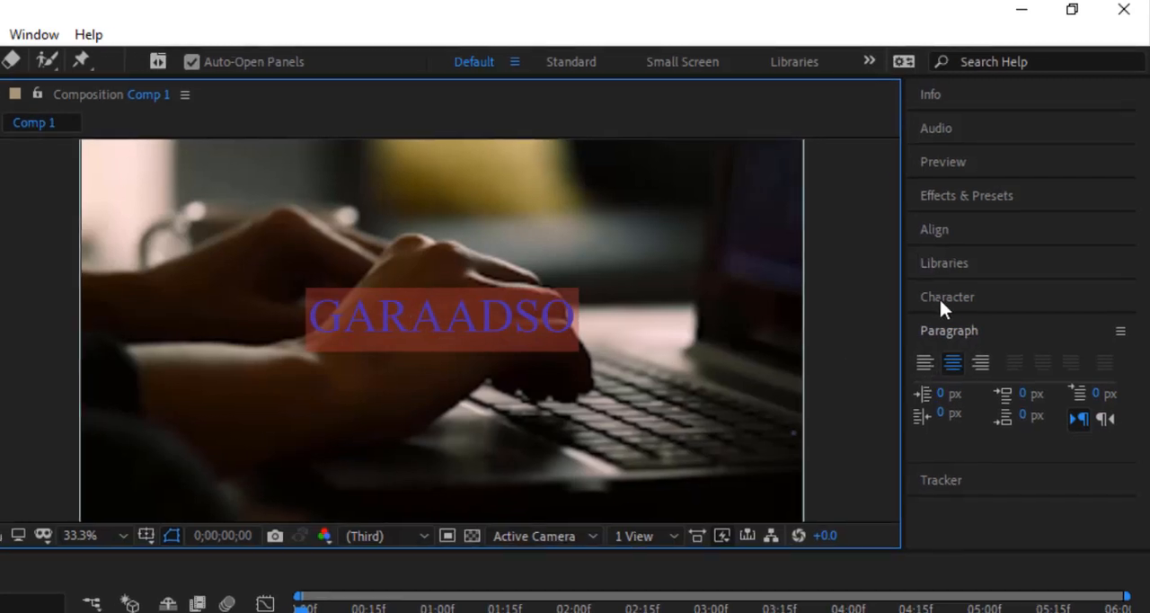
{"action": "left_click", "coordinate": [939, 297]}
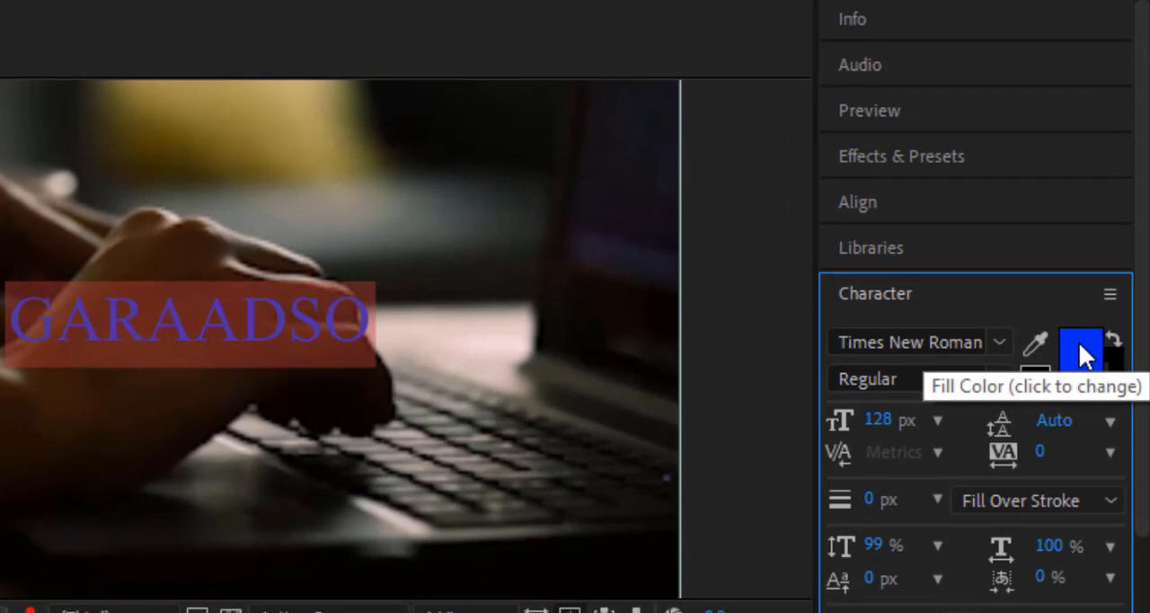
{"action": "left_click", "coordinate": [1078, 340]}
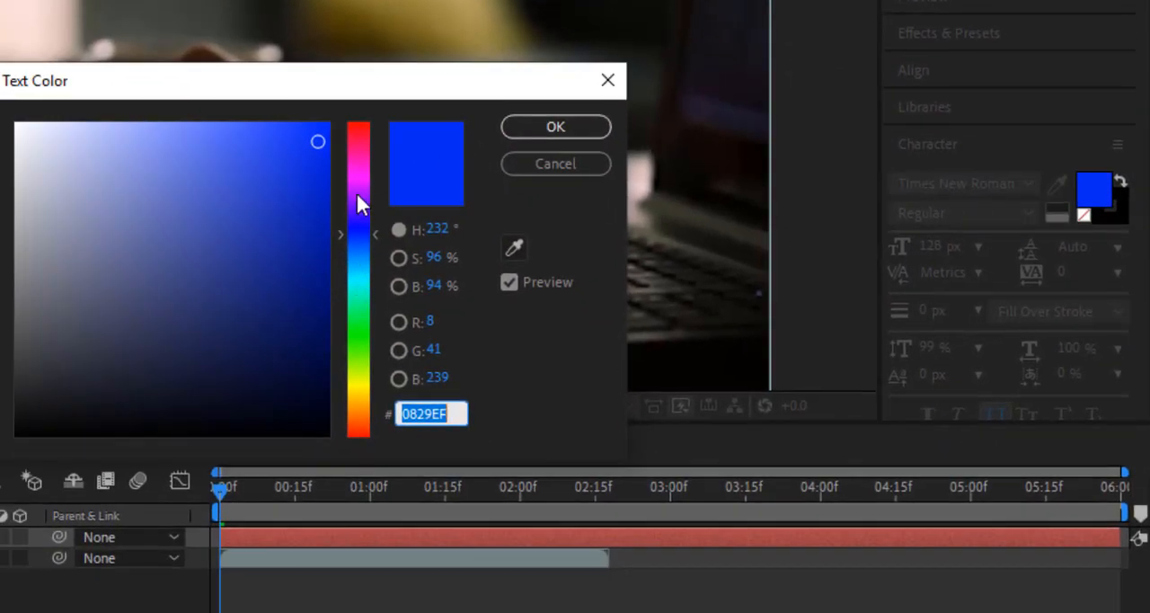
{"action": "left_click", "coordinate": [354, 131]}
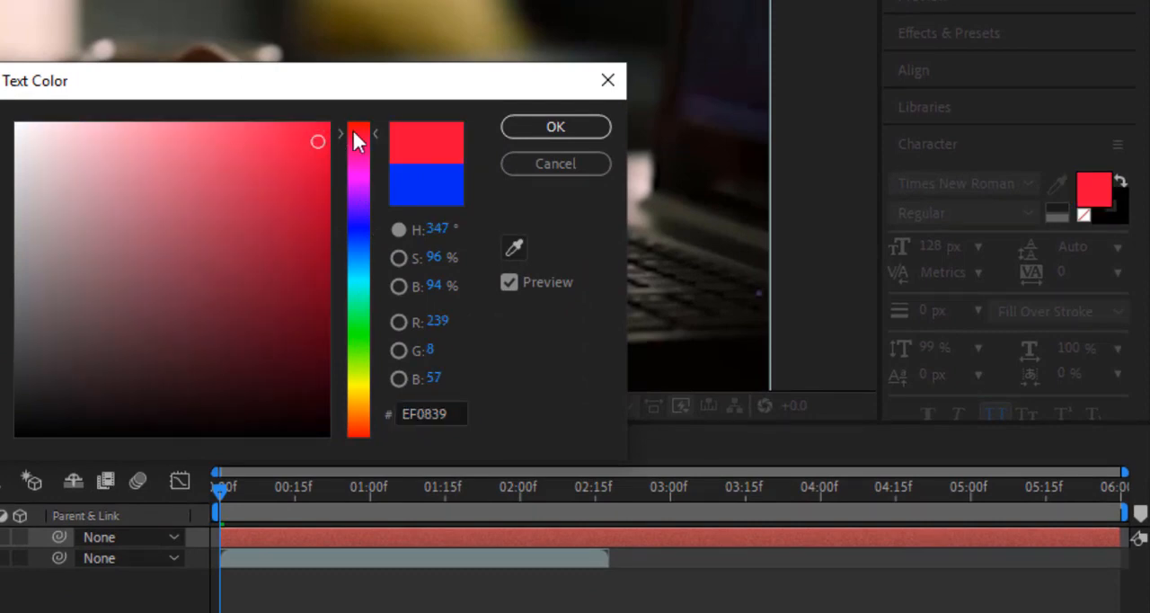
{"action": "left_click_drag", "start_coordinate": [352, 127], "coordinate": [354, 122]}
{"action": "left_click", "coordinate": [325, 130]}
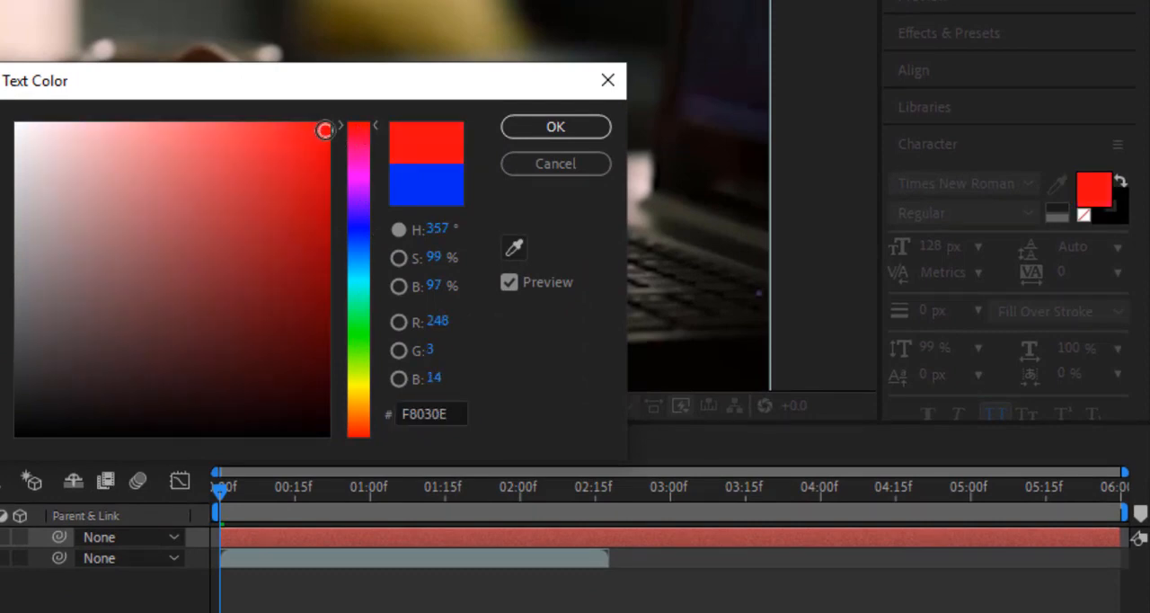
{"action": "left_click", "coordinate": [555, 127]}
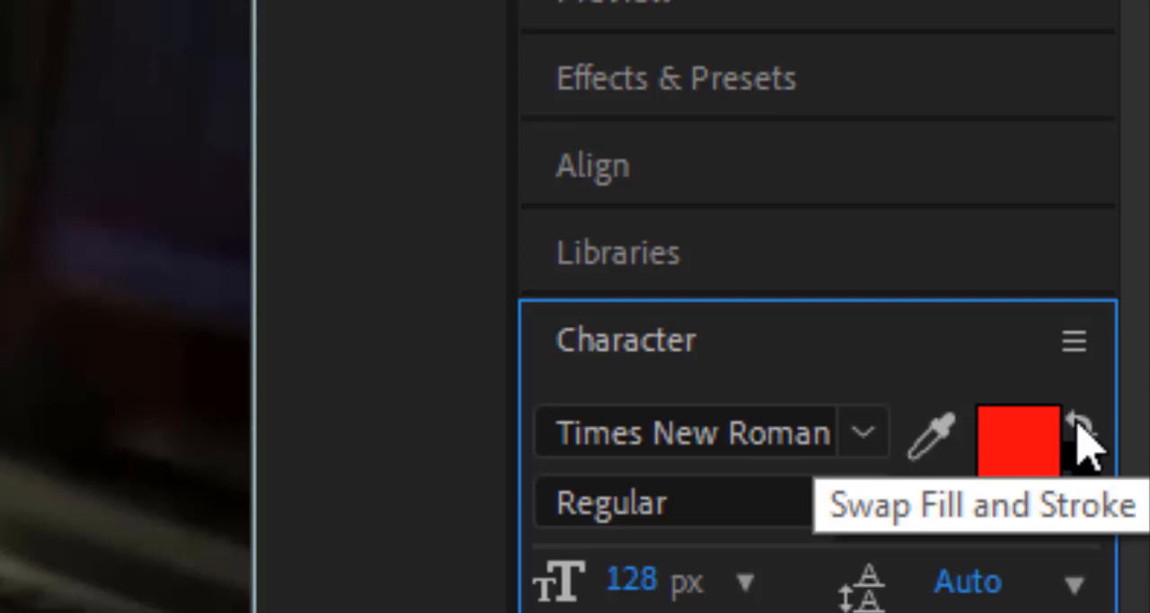
{"action": "left_click", "coordinate": [1077, 424]}
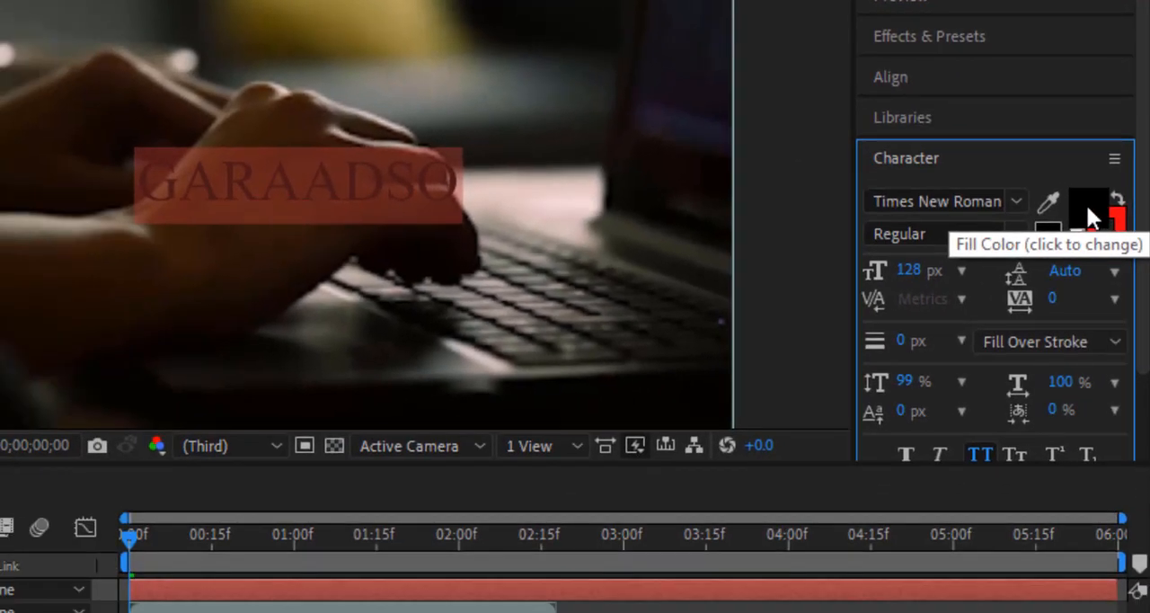
{"action": "left_click", "coordinate": [1116, 200]}
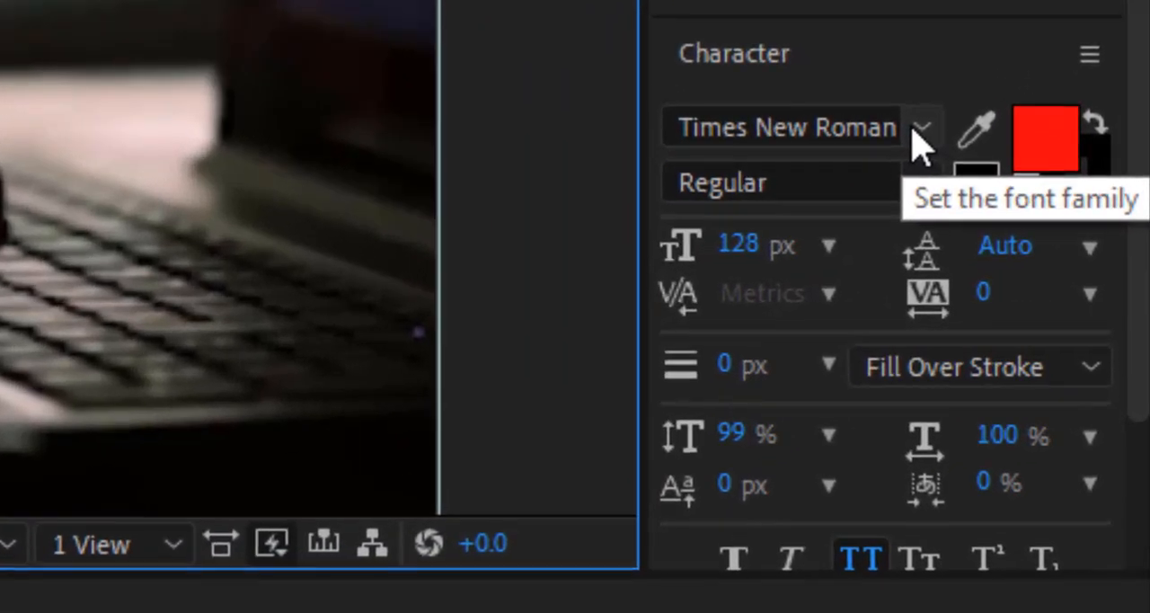
Try the Verdana font on the selected GARAADSO text and settle on Wide Latin.
{"action": "left_click", "coordinate": [913, 127]}
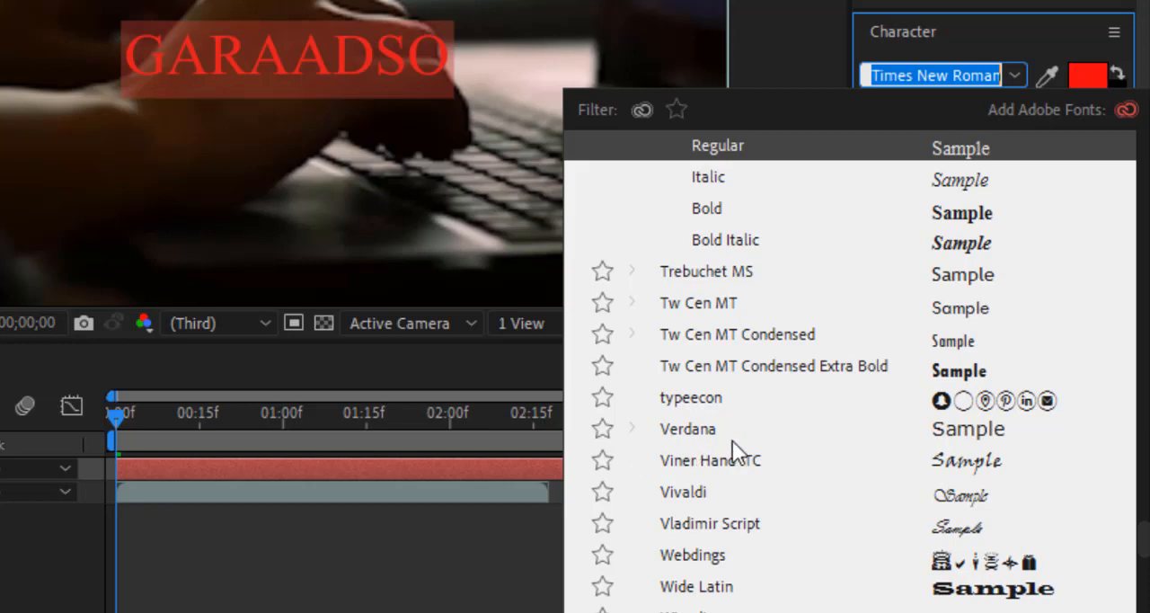
{"action": "left_click", "coordinate": [691, 430]}
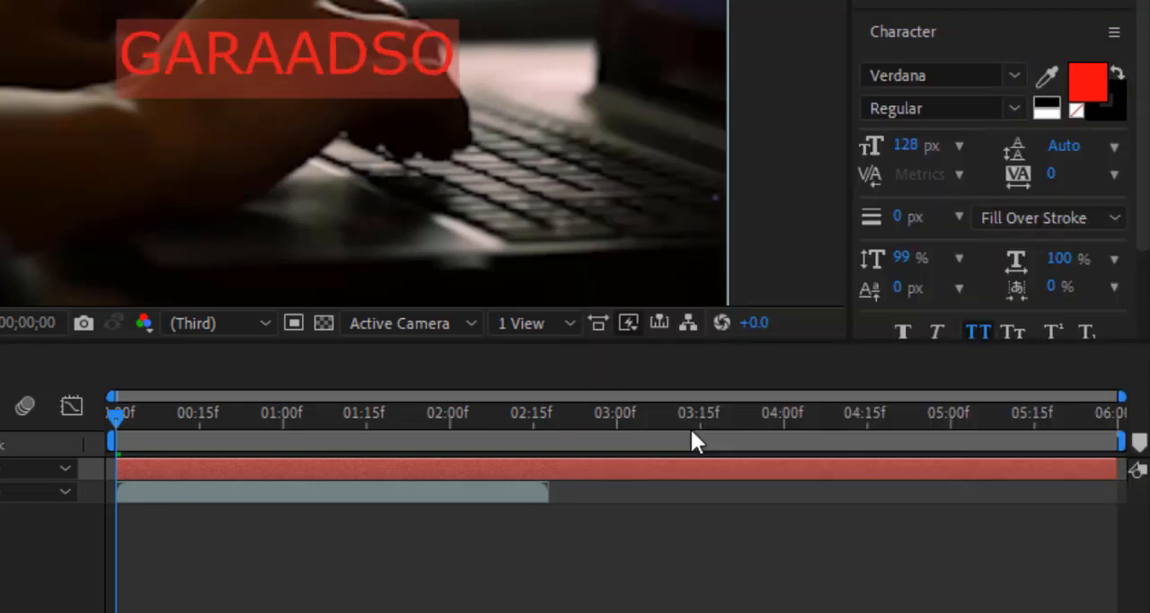
{"action": "left_click", "coordinate": [1013, 79]}
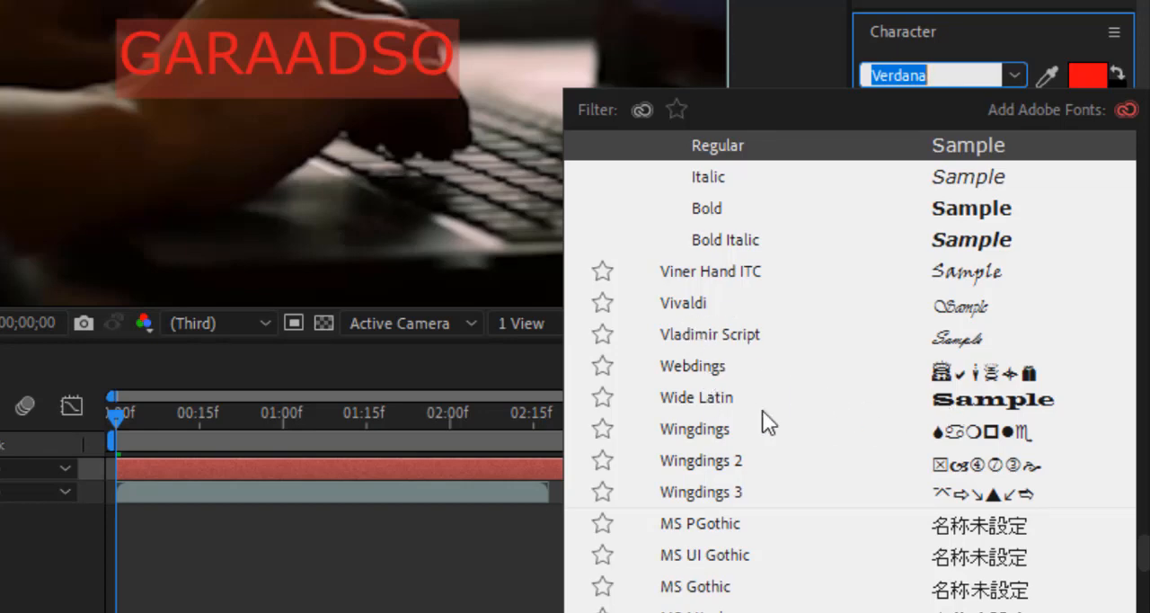
{"action": "left_click", "coordinate": [685, 400]}
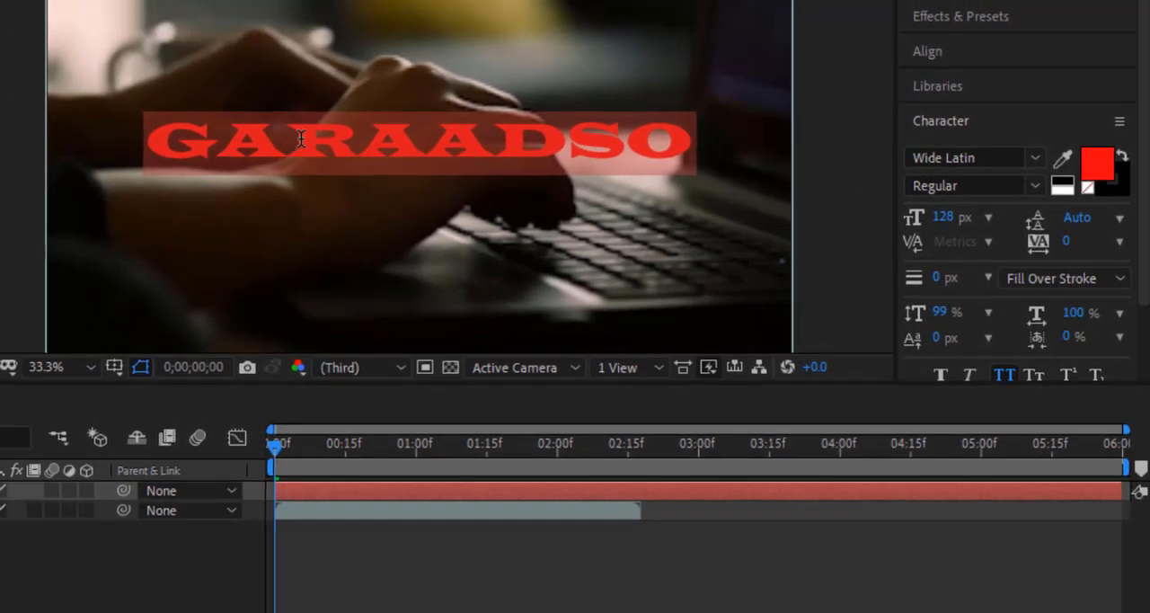
Change the fill color of the selected GARAADSO text to a saturated blue.
{"action": "left_click", "coordinate": [1100, 163]}
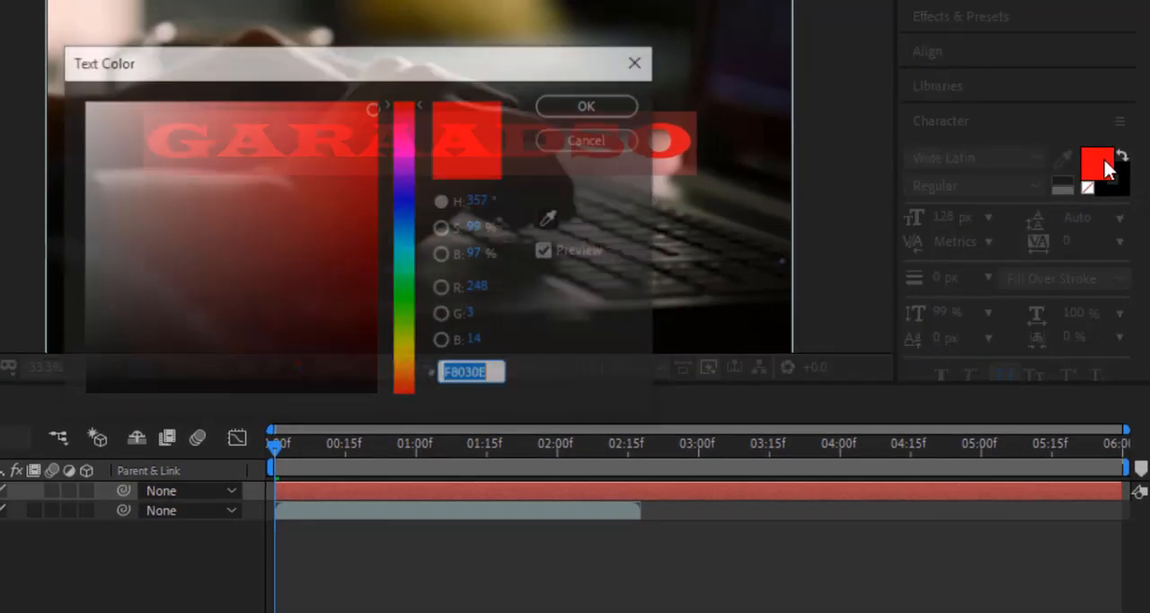
{"action": "left_click", "coordinate": [403, 196]}
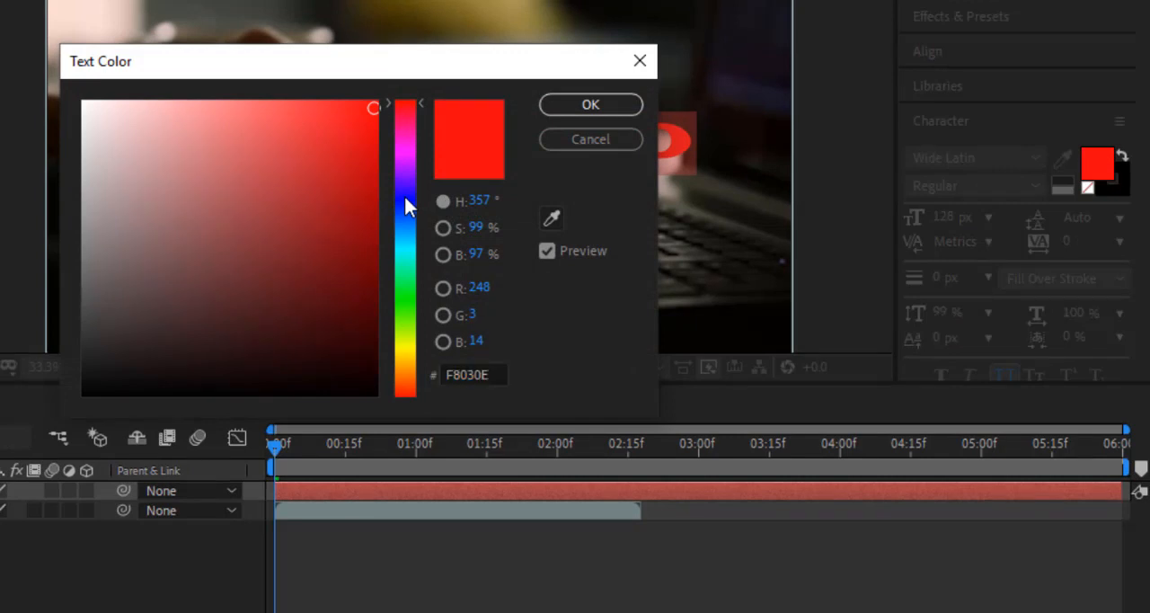
{"action": "left_click", "coordinate": [367, 129]}
{"action": "left_click", "coordinate": [590, 106]}
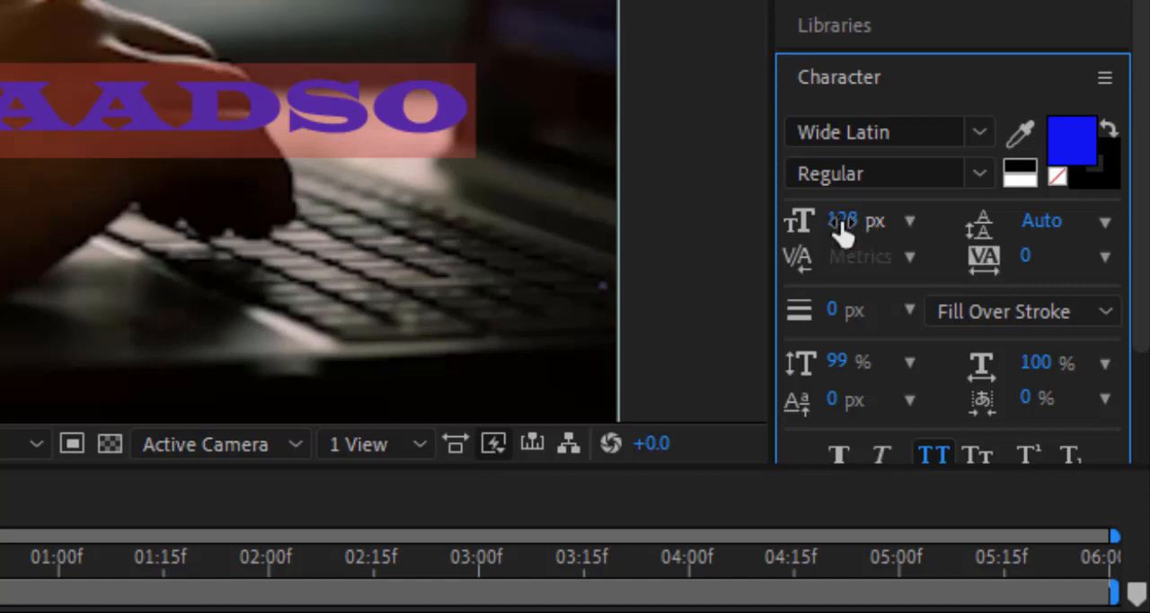
Set the selected text's font size to 166 px and its vertical scale to 141%.
{"action": "mouse_move", "coordinate": [844, 220]}
{"action": "left_mouse_down"}
{"action": "mouse_move", "coordinate": [889, 220]}
{"action": "mouse_move", "coordinate": [804, 220]}
{"action": "mouse_move", "coordinate": [849, 220]}
{"action": "left_mouse_up"}
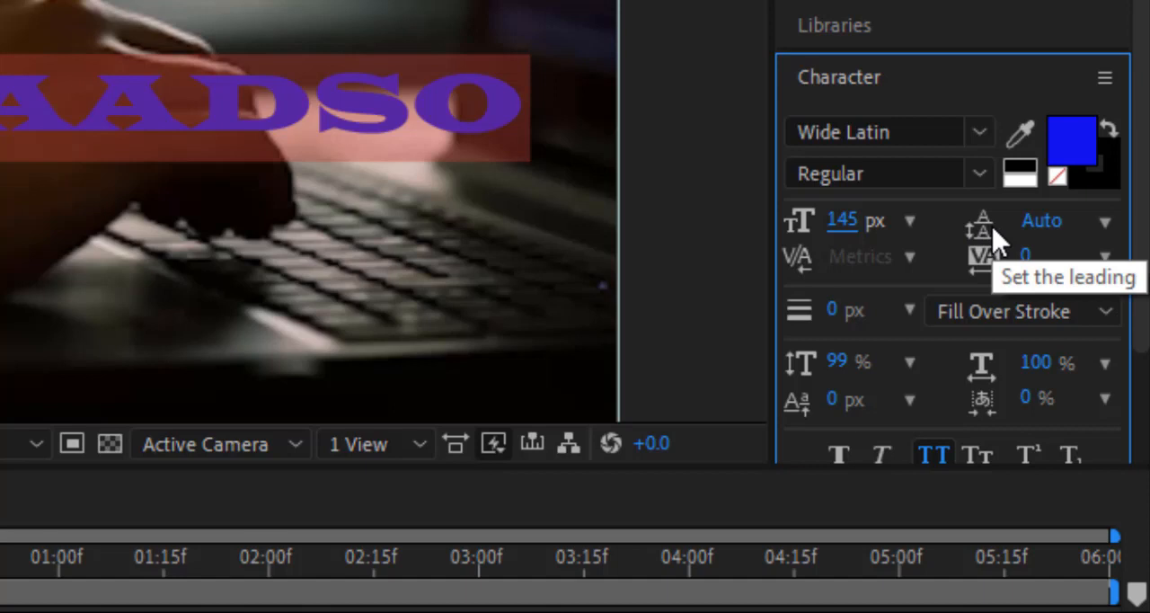
{"action": "left_click", "coordinate": [1105, 225]}
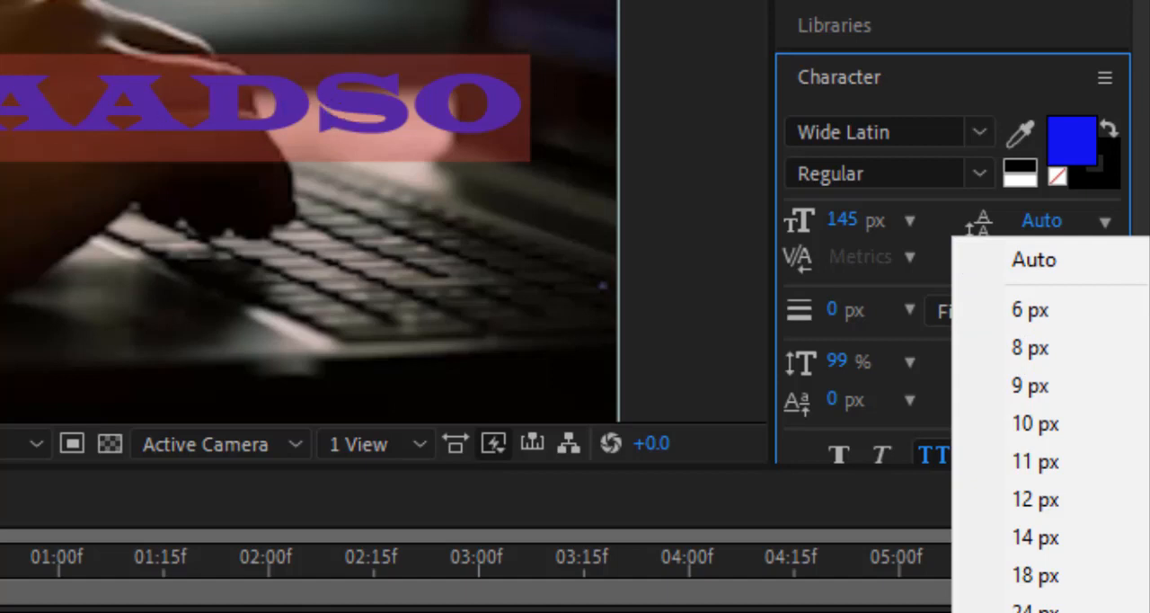
{"action": "left_click", "coordinate": [931, 205]}
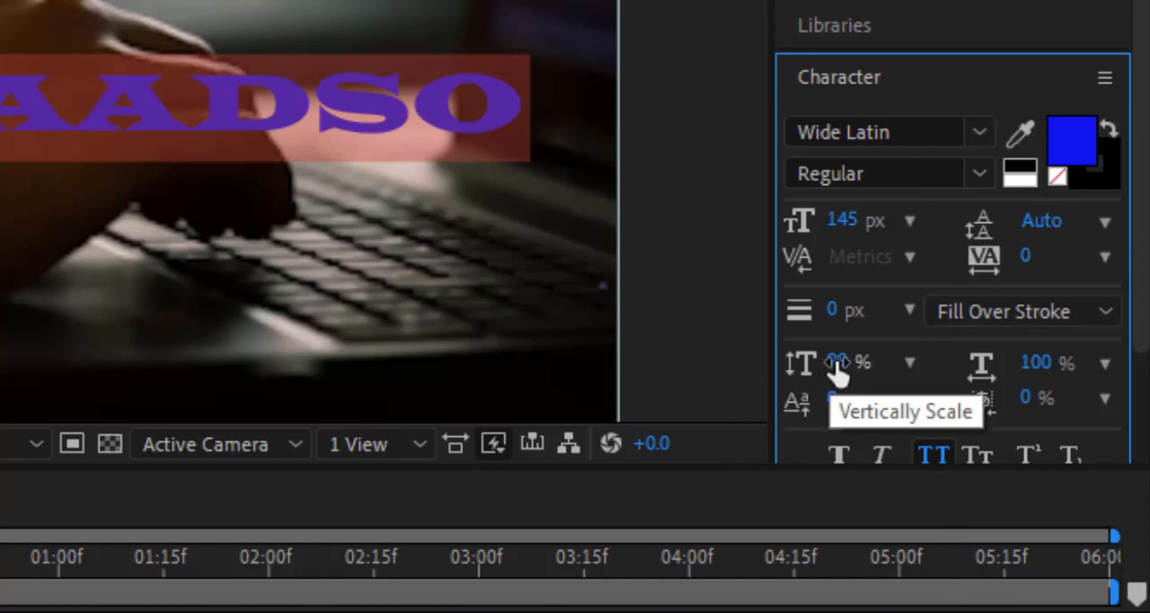
{"action": "left_click_drag", "start_coordinate": [841, 367], "coordinate": [929, 363]}
{"action": "left_click_drag", "start_coordinate": [834, 221], "coordinate": [889, 222]}
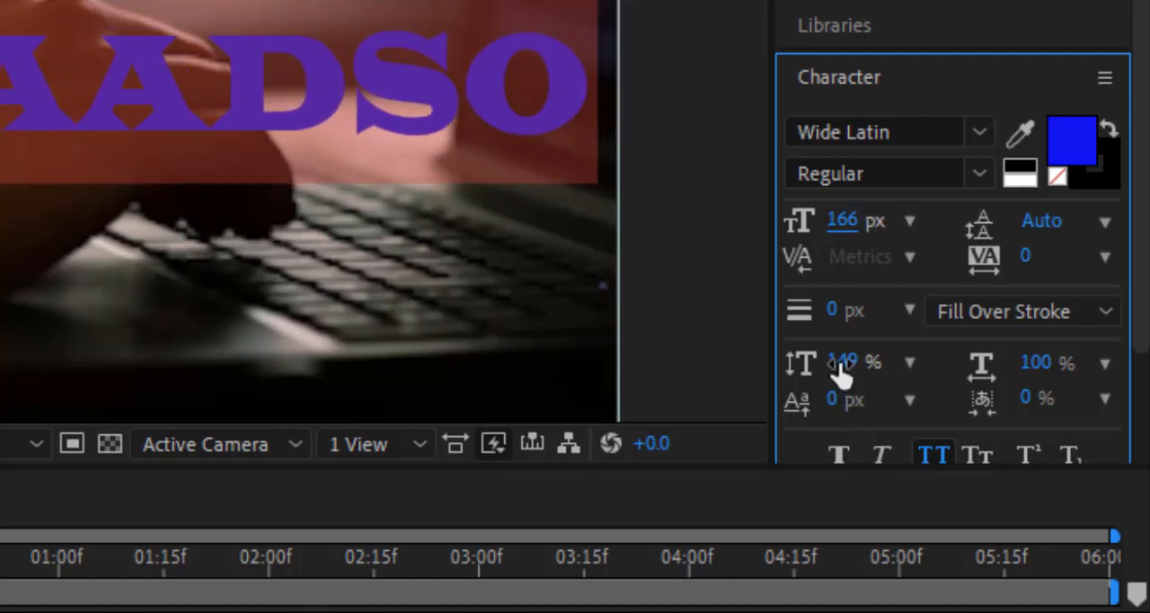
{"action": "mouse_move", "coordinate": [841, 370]}
{"action": "left_mouse_down"}
{"action": "mouse_move", "coordinate": [849, 359]}
{"action": "mouse_move", "coordinate": [944, 357]}
{"action": "mouse_move", "coordinate": [835, 361]}
{"action": "left_mouse_up"}
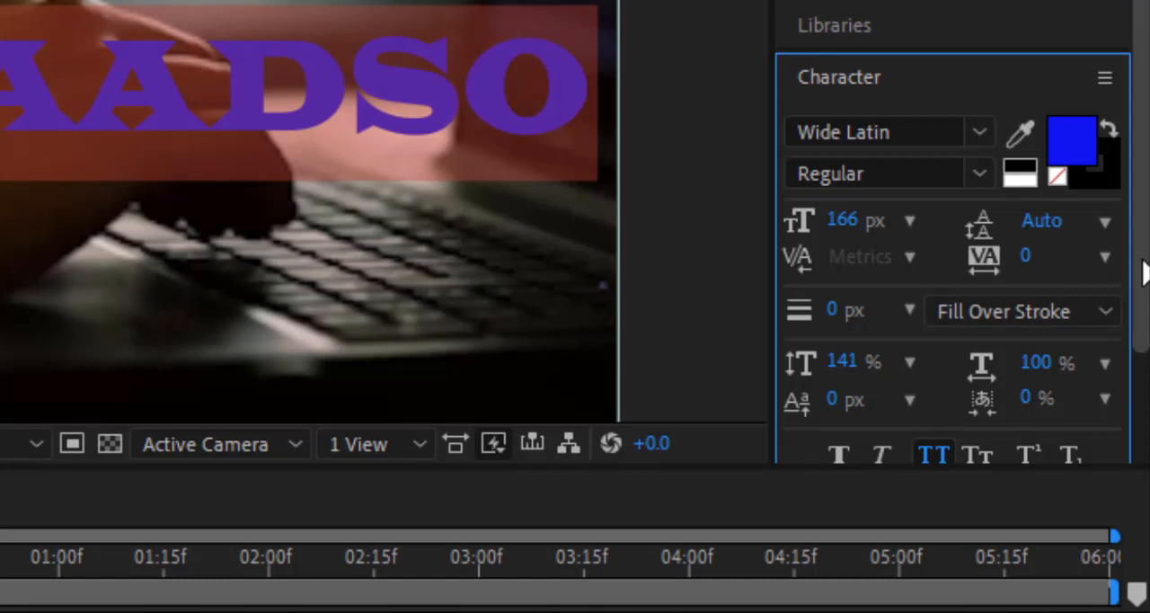
Apply Faux Bold to the selected GARAADSO text.
{"action": "left_click_drag", "start_coordinate": [1143, 263], "coordinate": [1142, 321]}
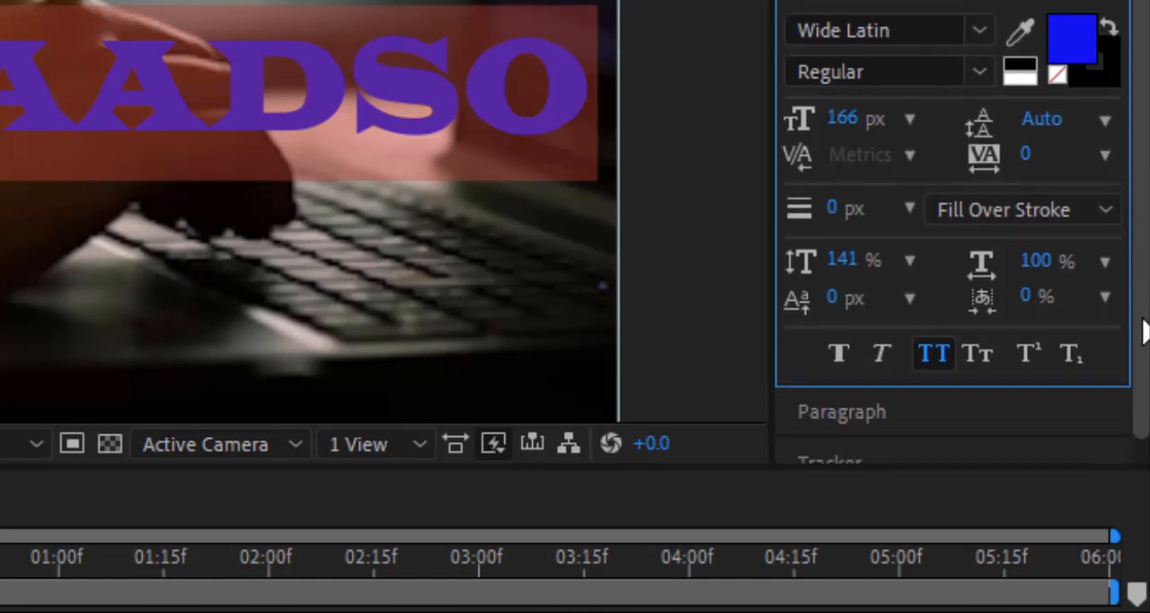
{"action": "left_click", "coordinate": [835, 357]}
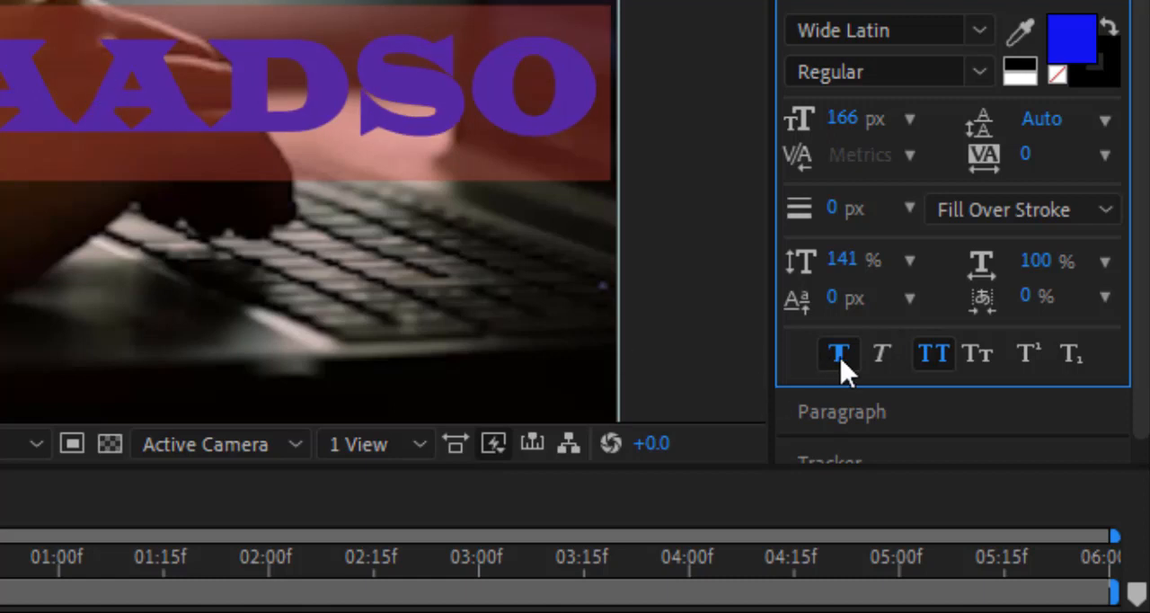
Replace Faux Bold with Faux Italic on the selected GARAADSO text.
{"action": "left_click", "coordinate": [843, 364]}
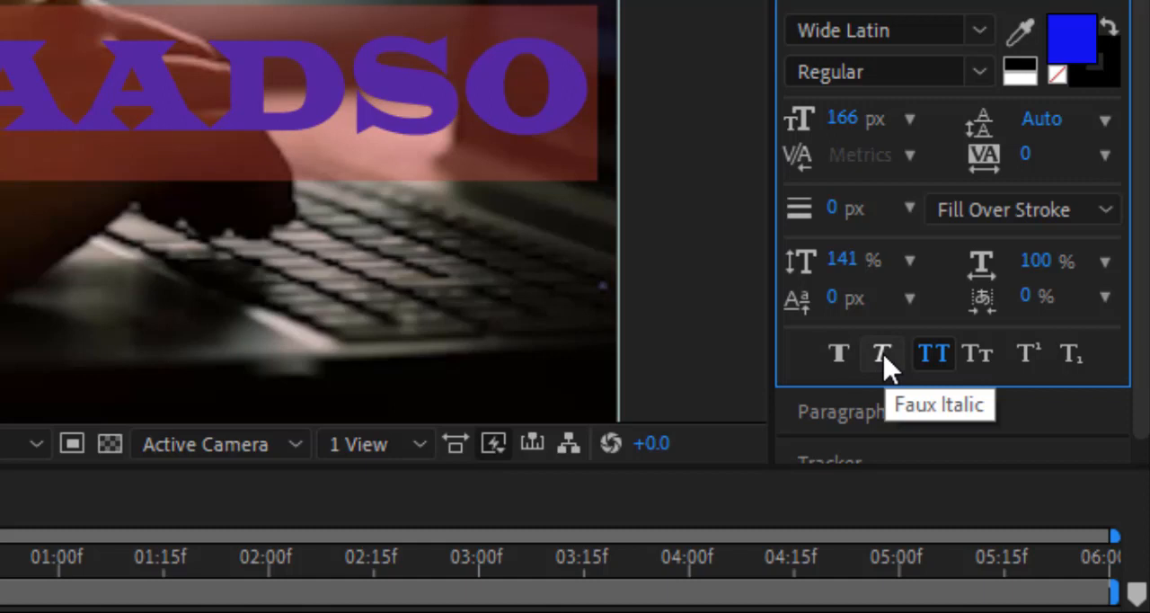
{"action": "left_click", "coordinate": [883, 359]}
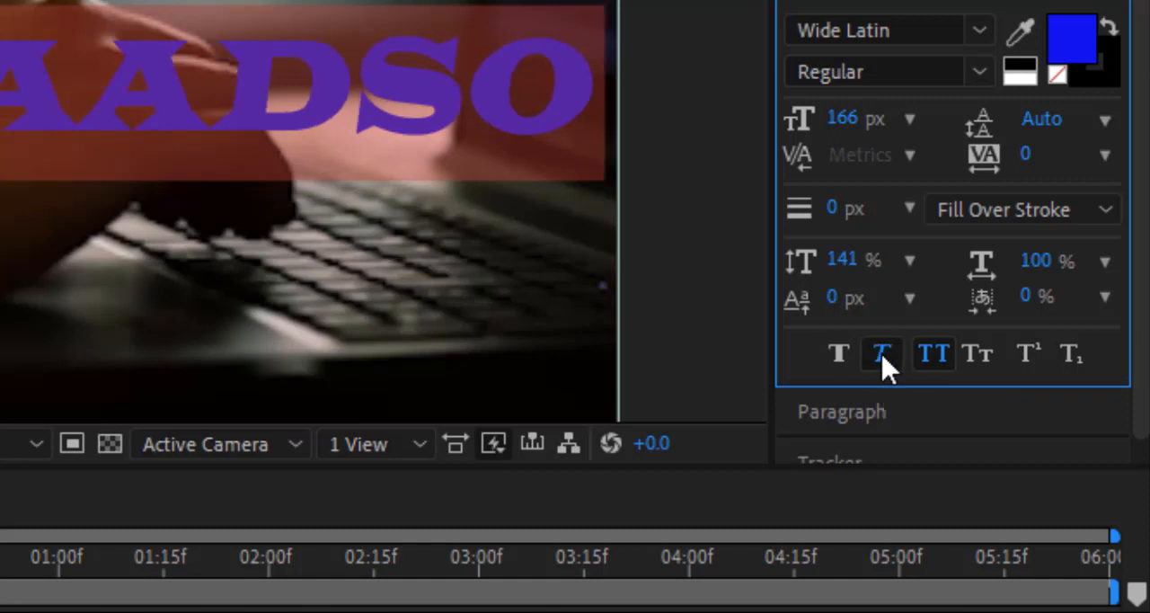
{"action": "left_click", "coordinate": [885, 364]}
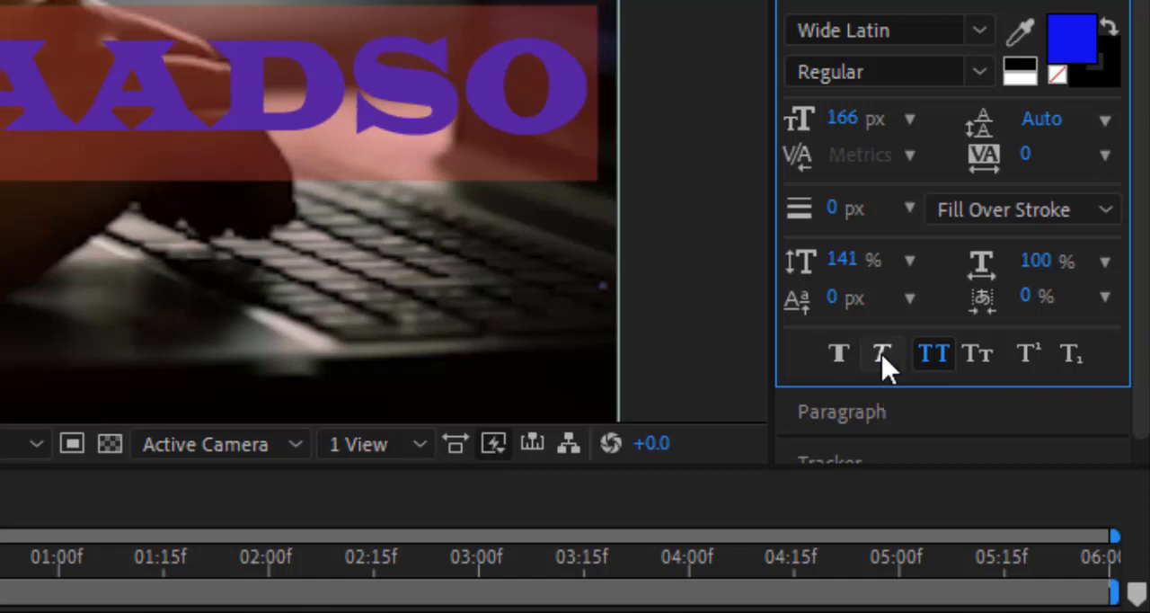
{"action": "left_click", "coordinate": [883, 364]}
{"action": "left_click", "coordinate": [842, 361]}
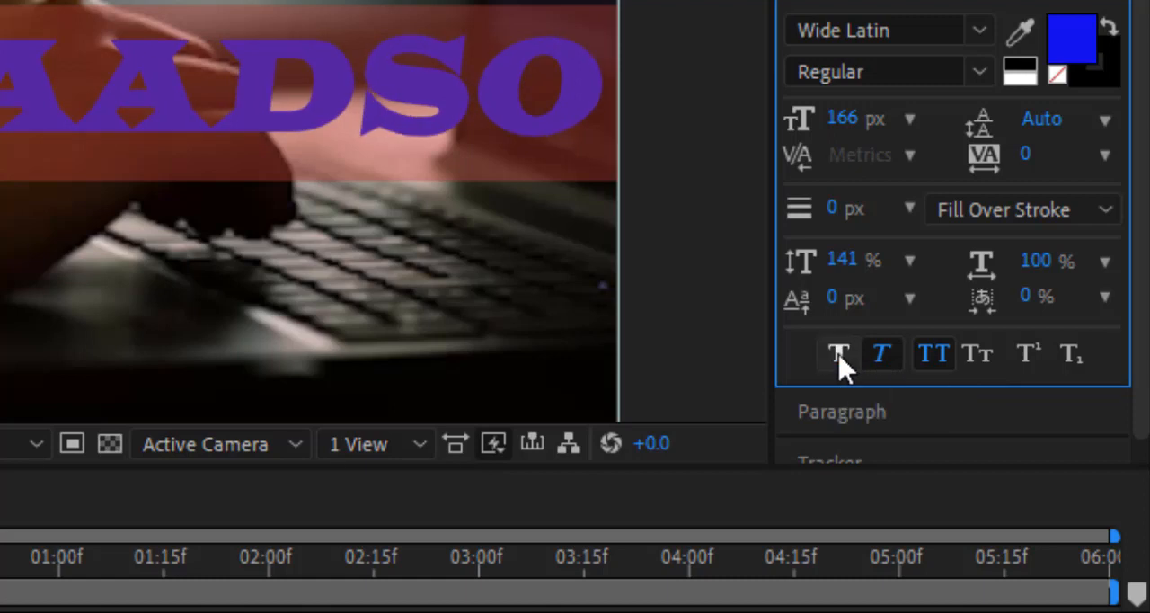
{"action": "left_click", "coordinate": [842, 361]}
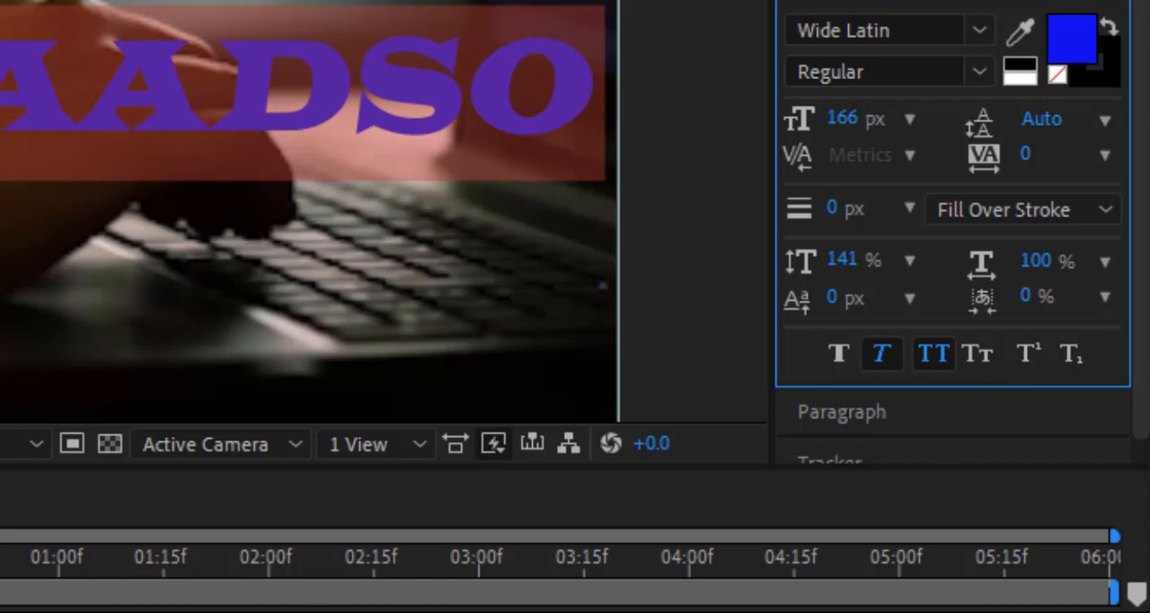
Try left and right paragraph alignment on the selected GARAADSO text and return it to centered.
{"action": "left_click", "coordinate": [844, 415]}
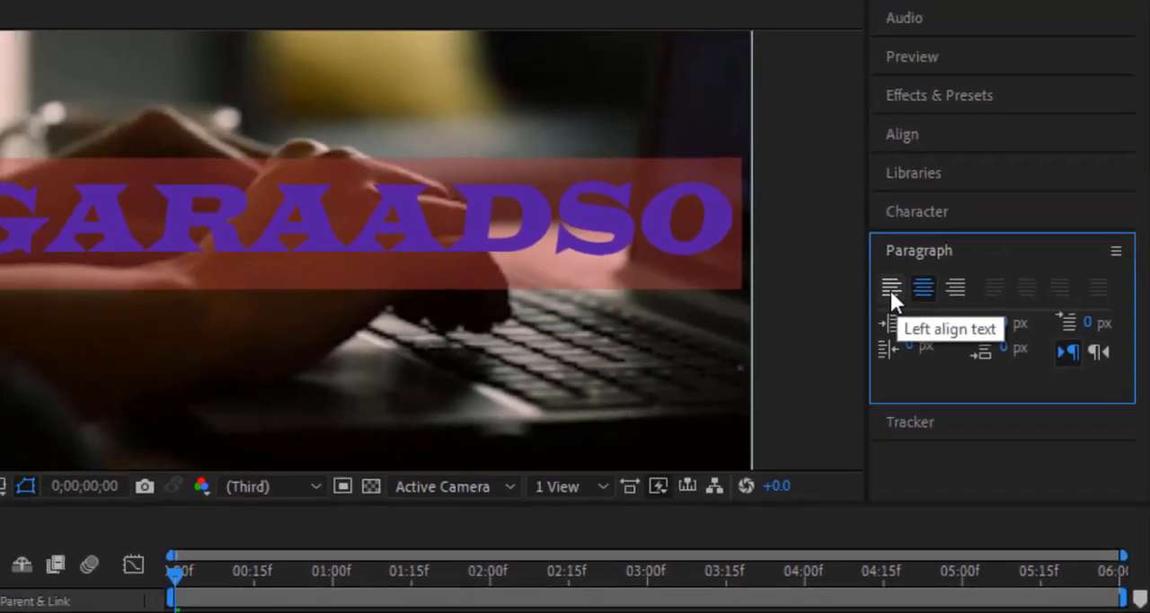
{"action": "left_click", "coordinate": [823, 196]}
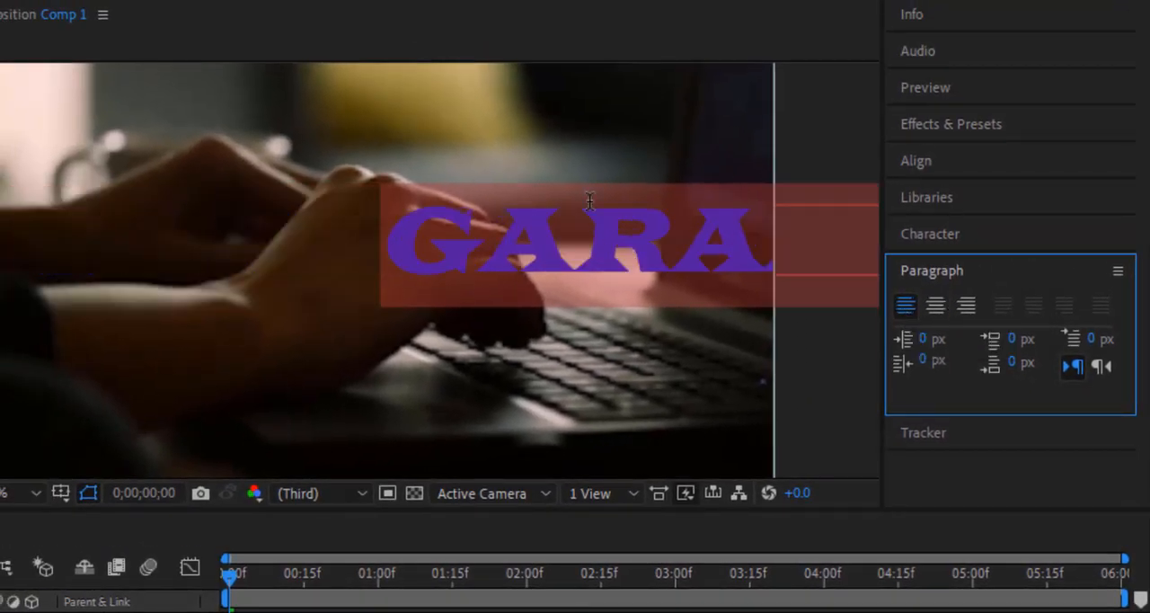
{"action": "left_click", "coordinate": [934, 304]}
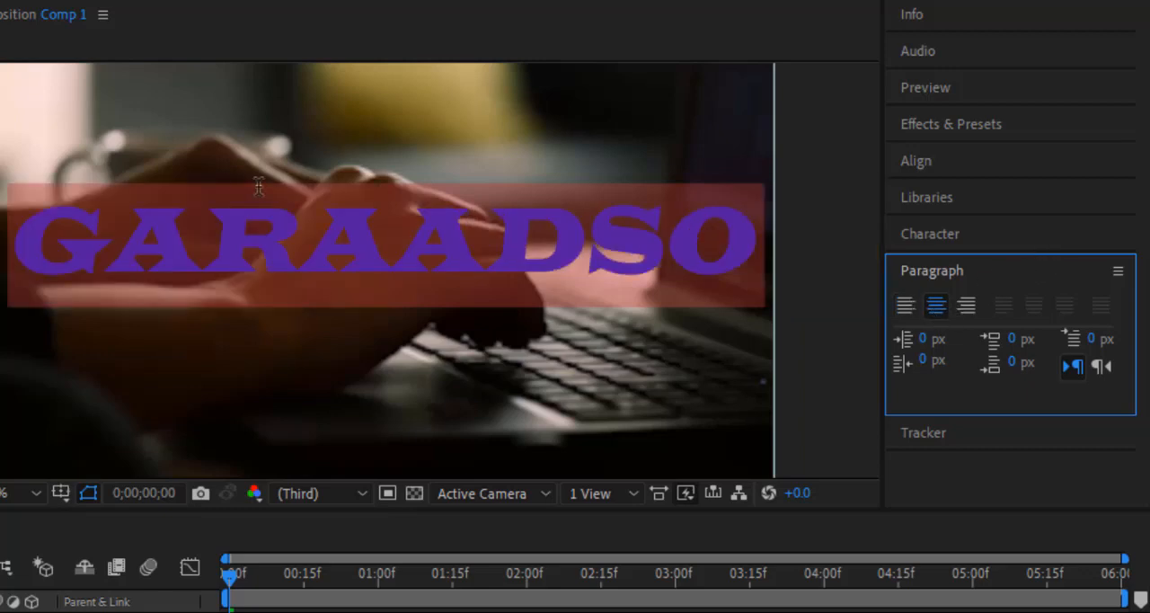
{"action": "left_click", "coordinate": [966, 306]}
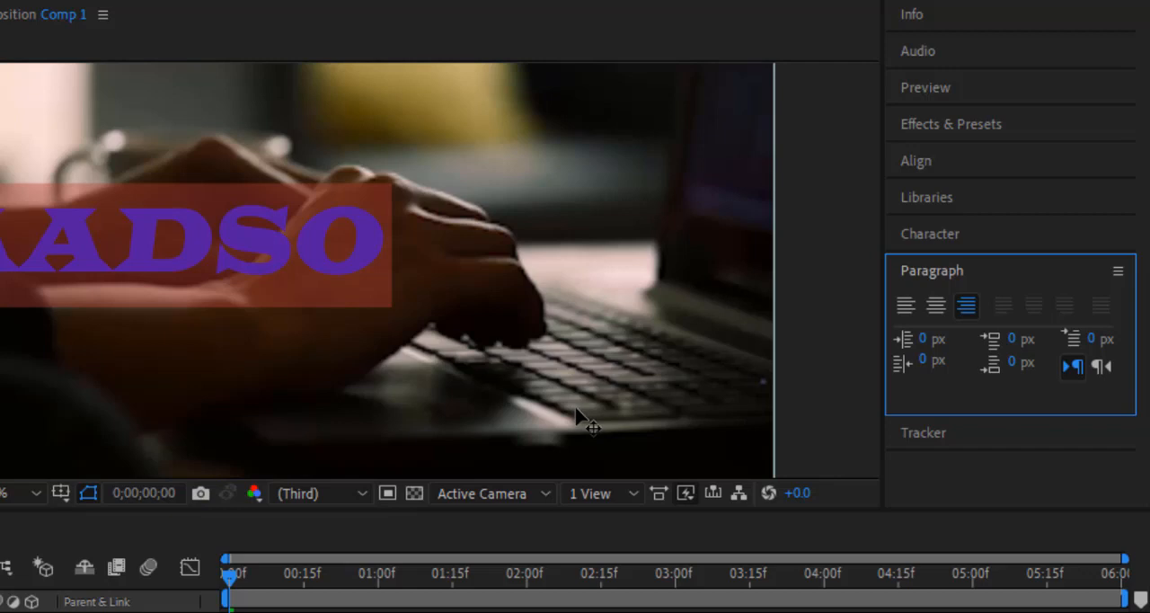
{"action": "left_click", "coordinate": [934, 305]}
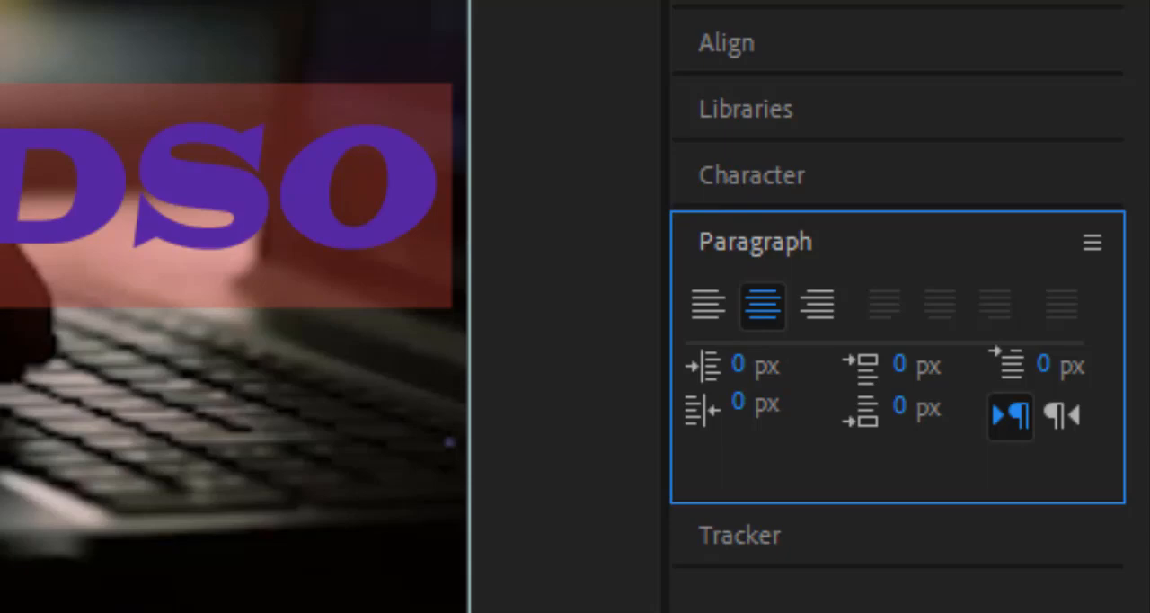
Select the whole GARAADSO text and set its font size to 88 px.
{"action": "left_click", "coordinate": [4, 189]}
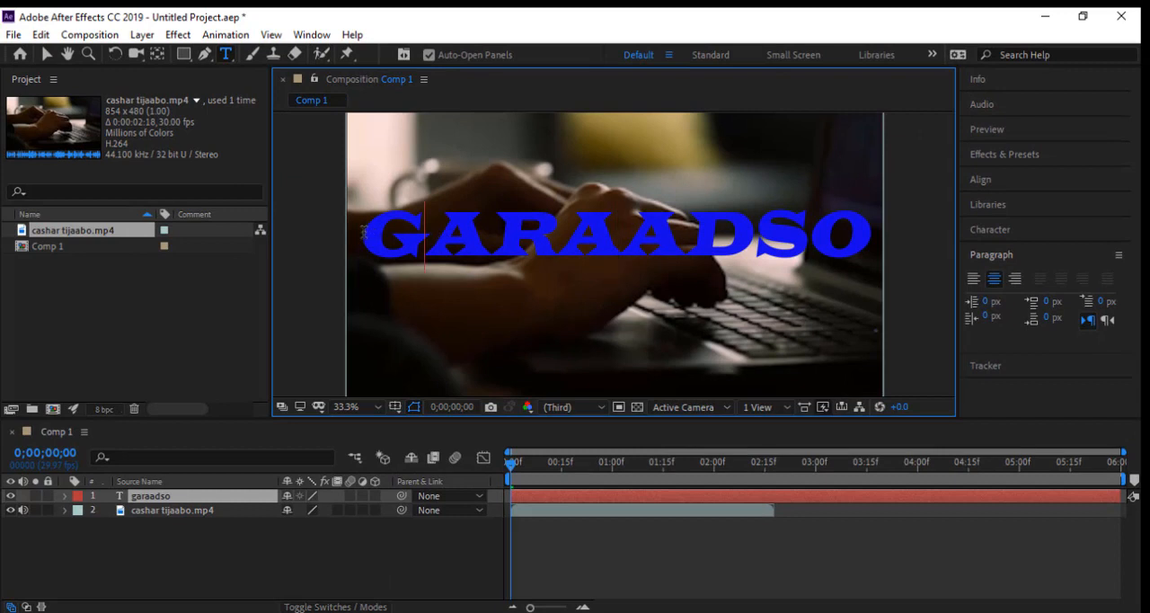
{"action": "left_click_drag", "start_coordinate": [364, 232], "coordinate": [879, 235]}
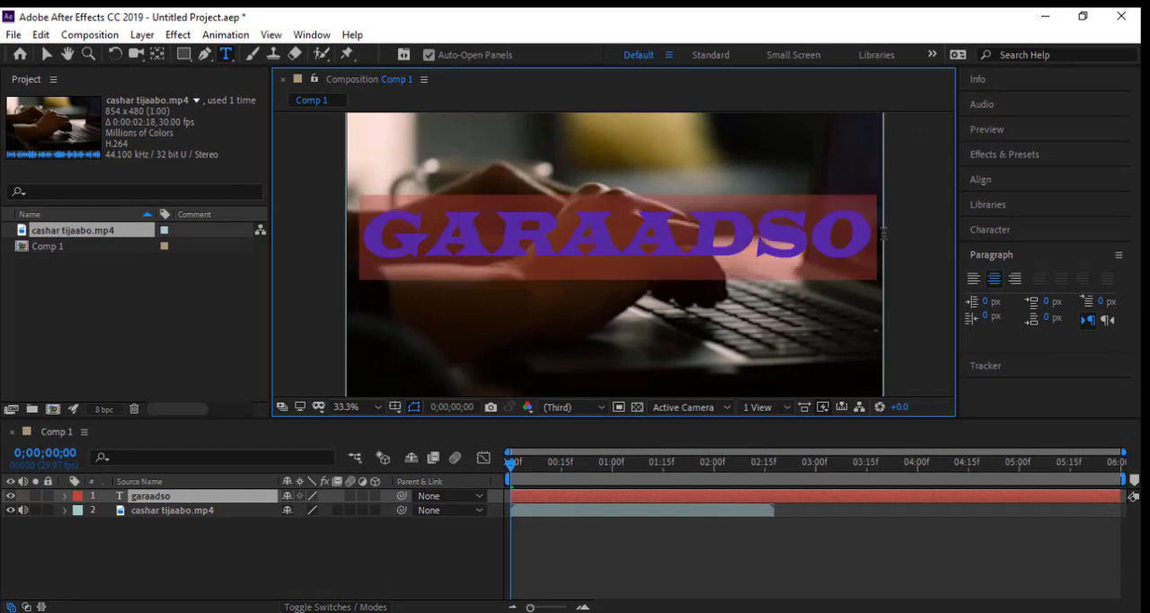
{"action": "left_click", "coordinate": [992, 231]}
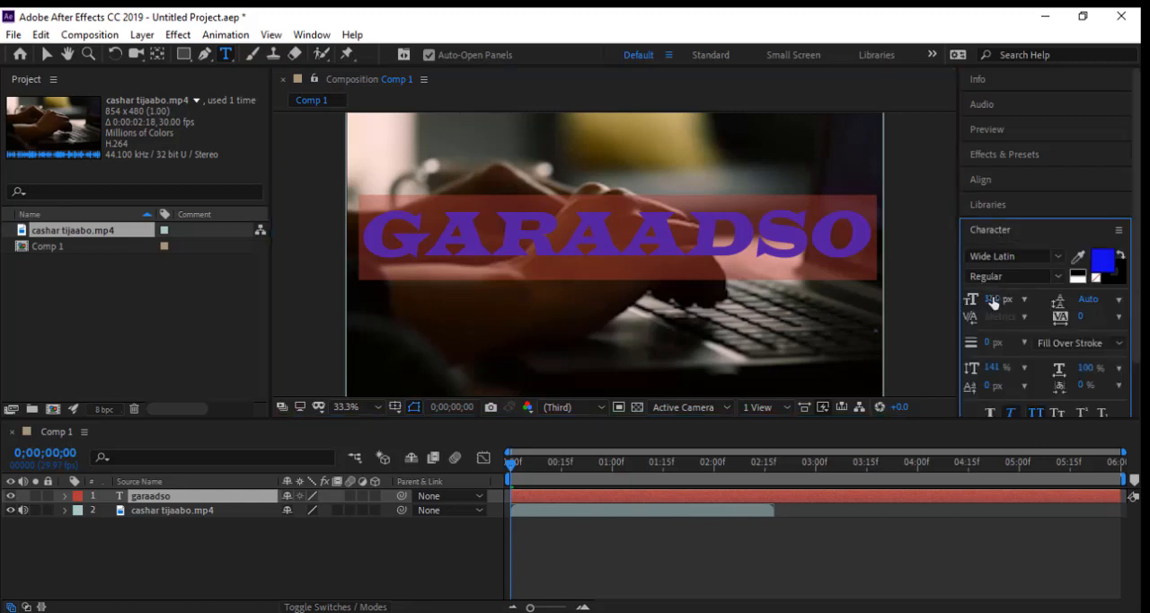
{"action": "left_click_drag", "start_coordinate": [992, 299], "coordinate": [918, 296]}
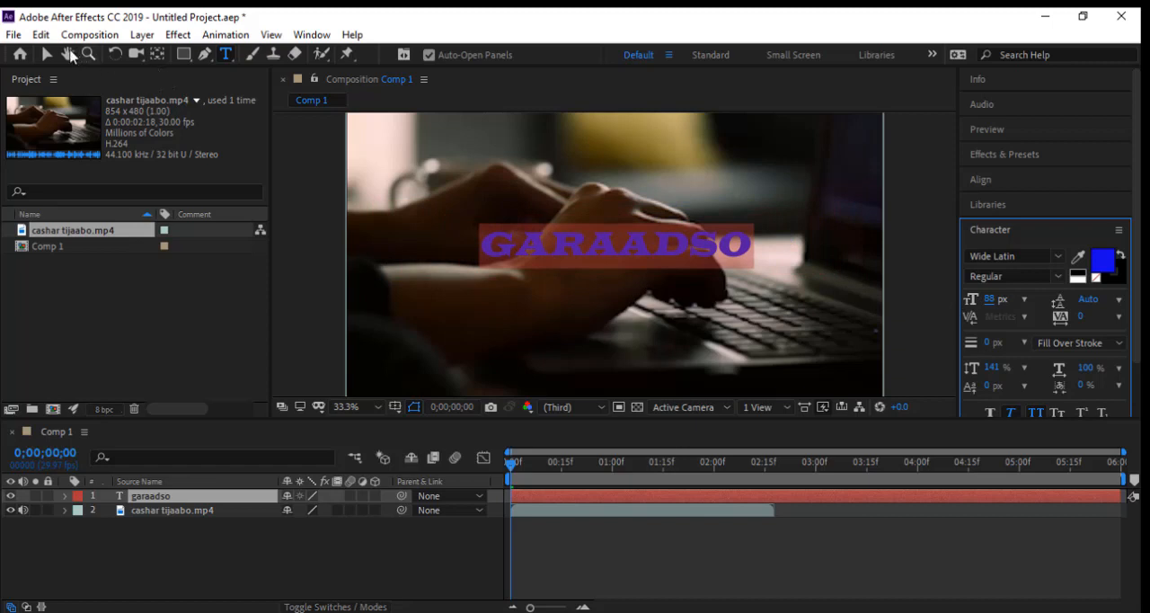
Move the garaadso text layer to the lower-left corner of the video frame and deselect it.
{"action": "left_click", "coordinate": [45, 55]}
{"action": "mouse_move", "coordinate": [607, 278]}
{"action": "left_mouse_down"}
{"action": "mouse_move", "coordinate": [586, 297]}
{"action": "mouse_move", "coordinate": [627, 269]}
{"action": "mouse_move", "coordinate": [609, 285]}
{"action": "left_mouse_up"}
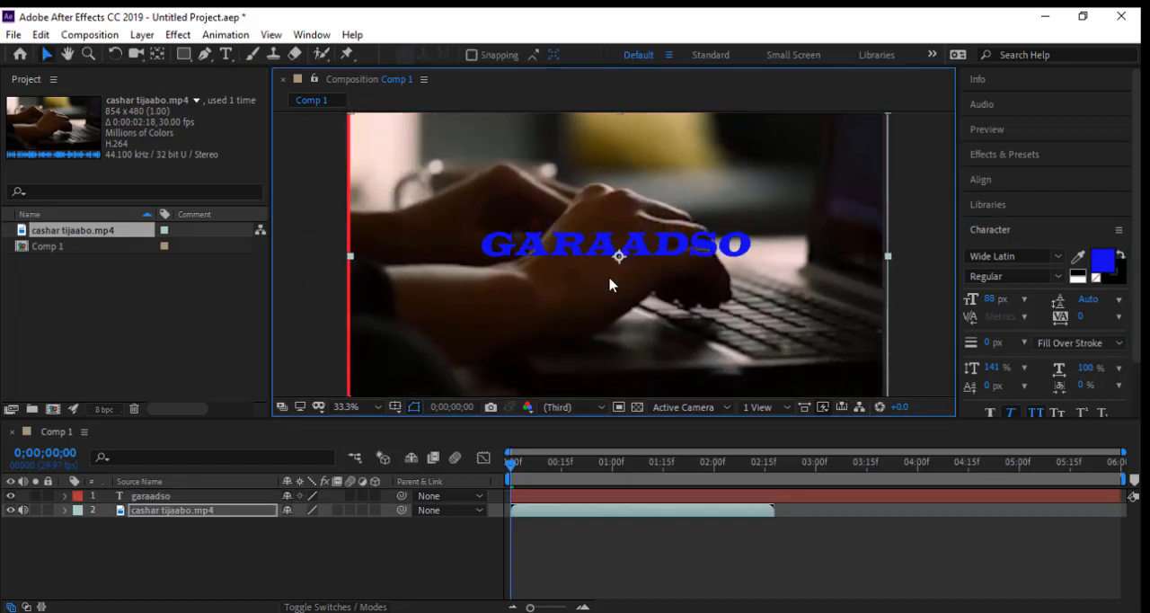
{"action": "left_click", "coordinate": [180, 498]}
{"action": "left_click", "coordinate": [568, 254]}
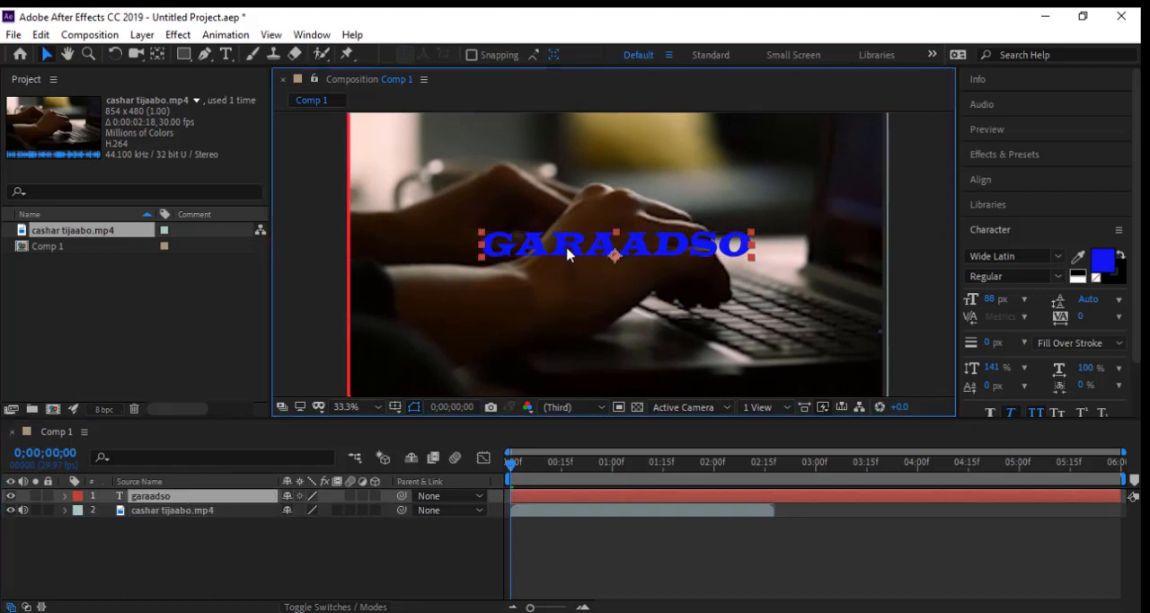
{"action": "left_click_drag", "start_coordinate": [568, 254], "coordinate": [441, 379]}
{"action": "left_click", "coordinate": [289, 591]}
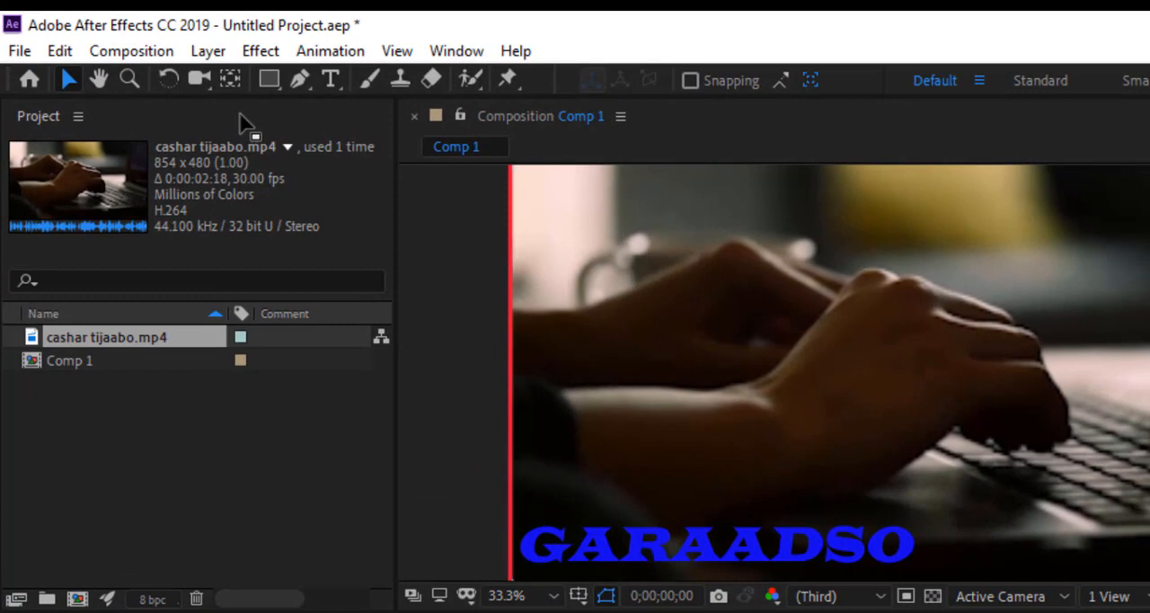
Draw a rounded rectangle as a new shape layer covering the GARAADSO title in the frame's lower-left corner.
{"action": "left_click", "coordinate": [274, 77]}
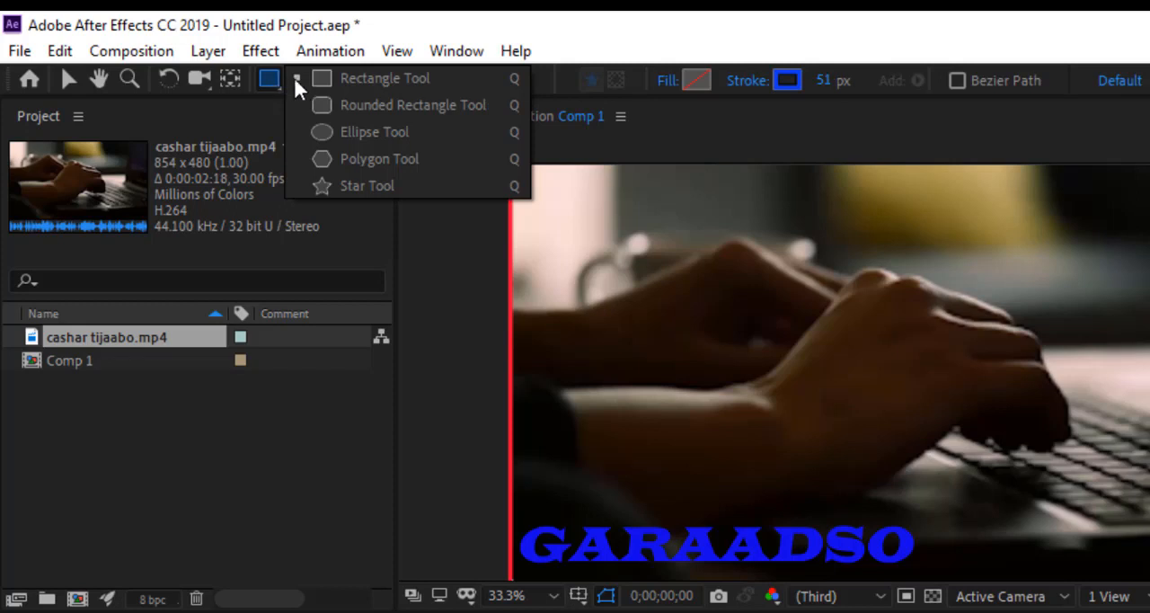
{"action": "left_click", "coordinate": [342, 103]}
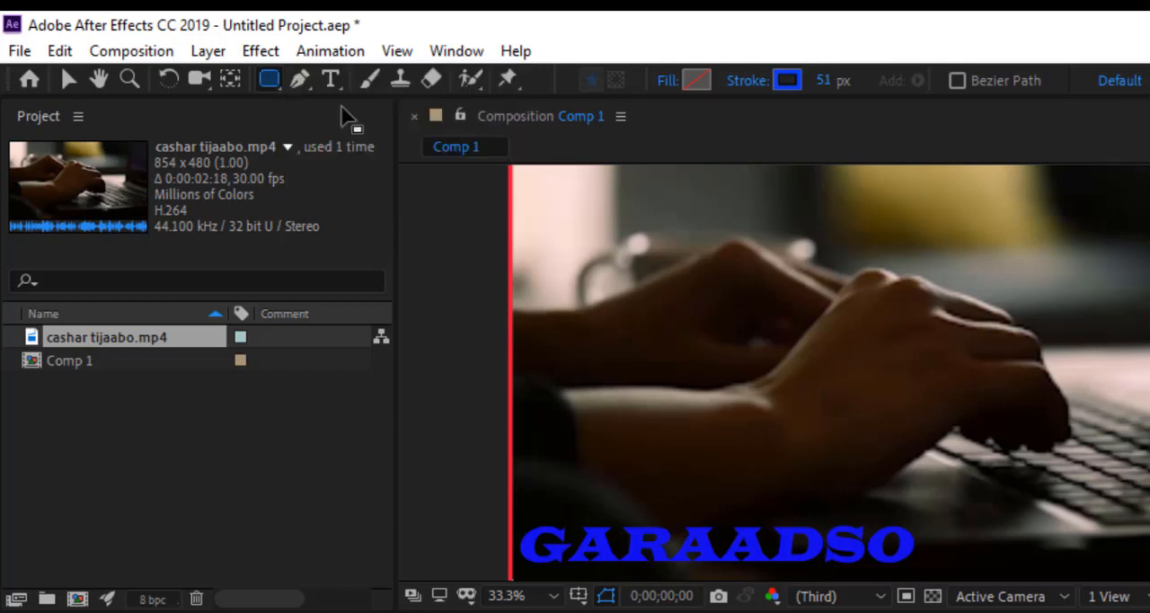
{"action": "left_click_drag", "start_coordinate": [515, 510], "coordinate": [931, 571]}
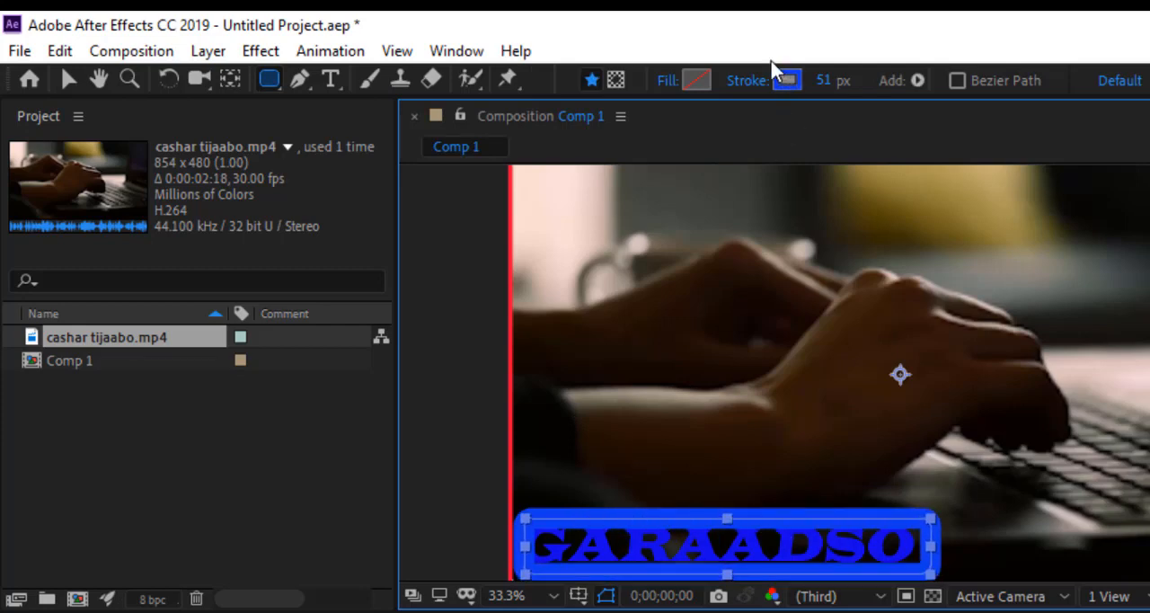
Give the rounded rectangle a solid blue fill of 0006FC and set its stroke width to 1 px.
{"action": "left_click", "coordinate": [690, 79]}
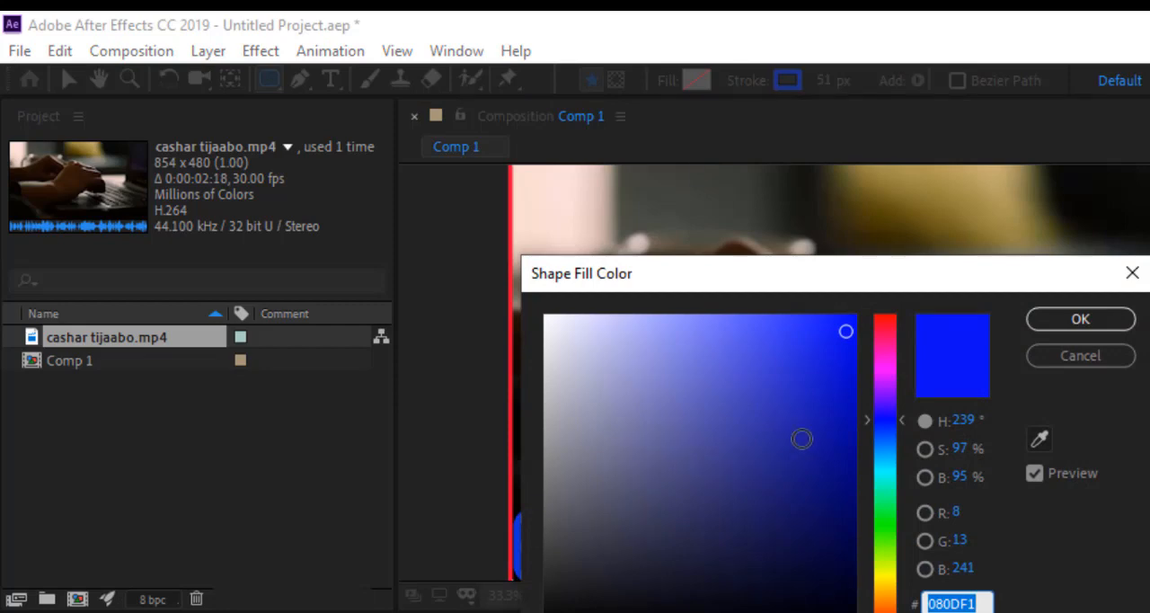
{"action": "left_click_drag", "start_coordinate": [837, 363], "coordinate": [855, 318]}
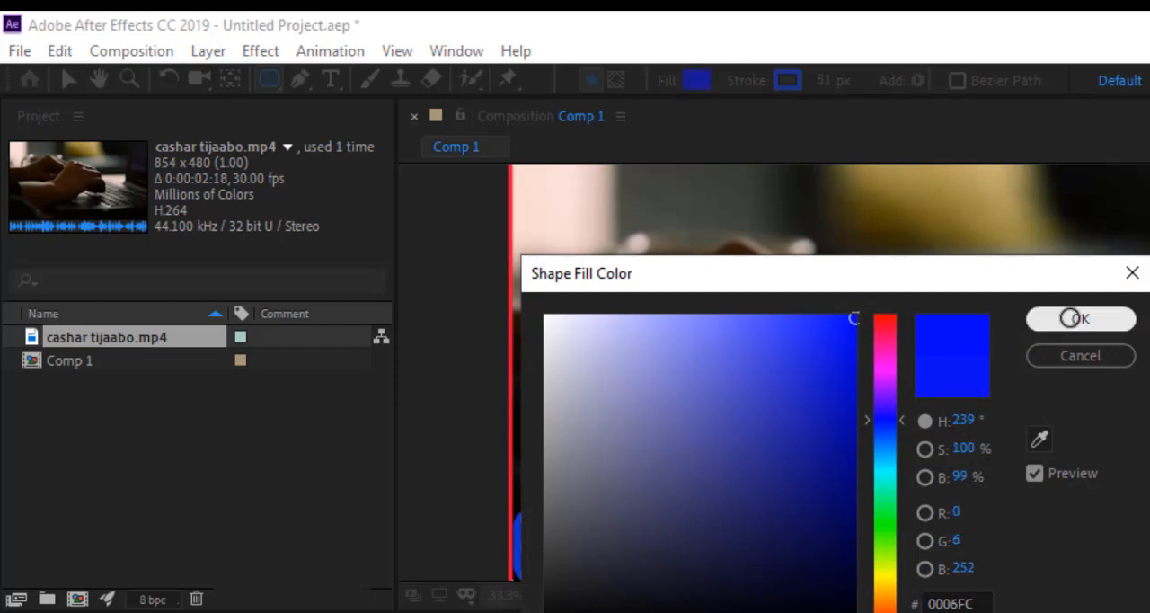
{"action": "left_click", "coordinate": [1056, 318]}
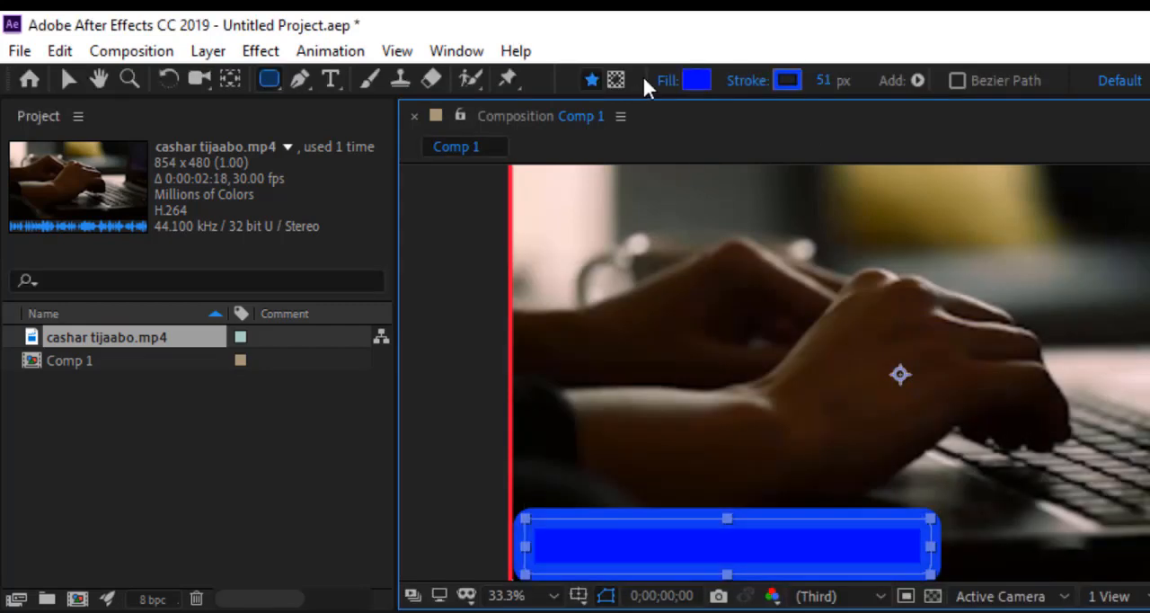
{"action": "left_click", "coordinate": [789, 79]}
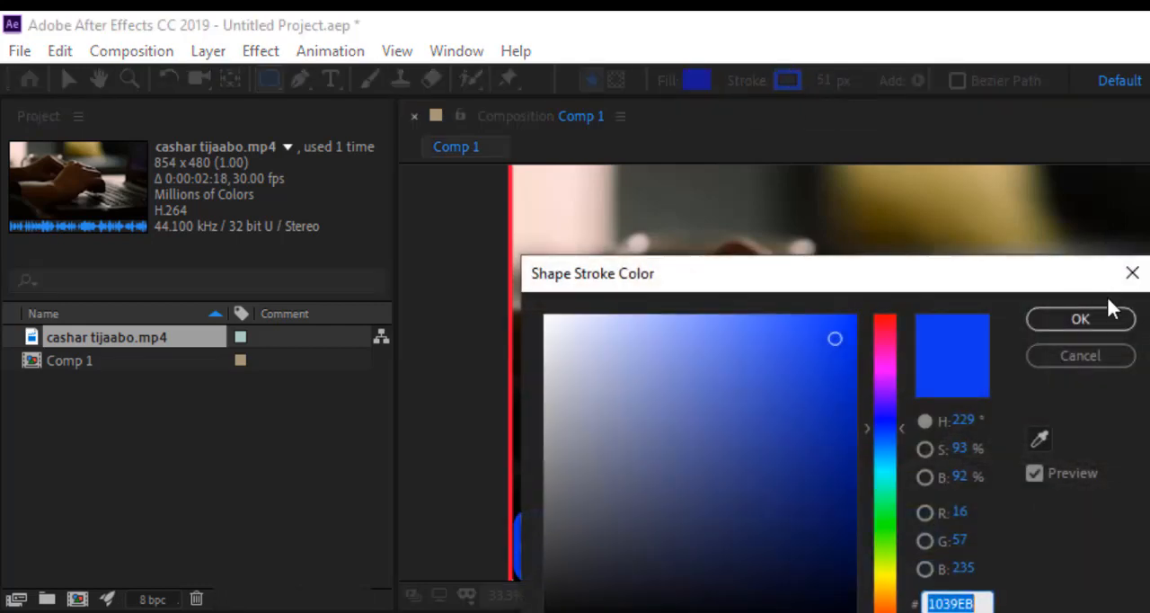
{"action": "left_click", "coordinate": [1105, 323]}
{"action": "left_click_drag", "start_coordinate": [824, 81], "coordinate": [718, 81]}
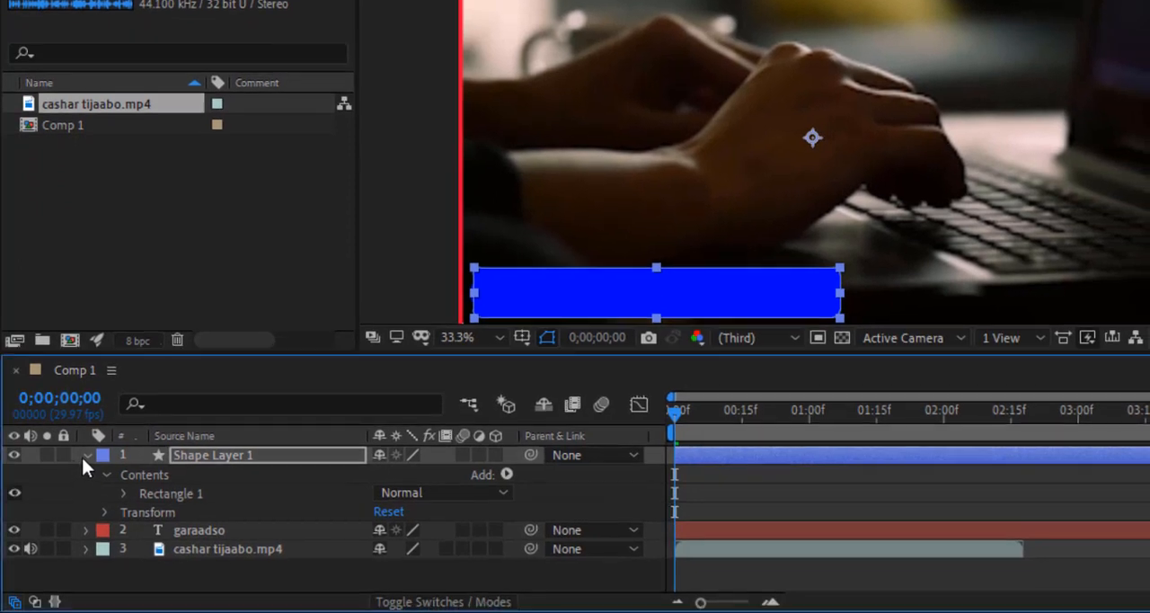
Collapse Shape Layer 1 and move the garaadso text layer above it in the layer stack.
{"action": "left_click", "coordinate": [87, 470]}
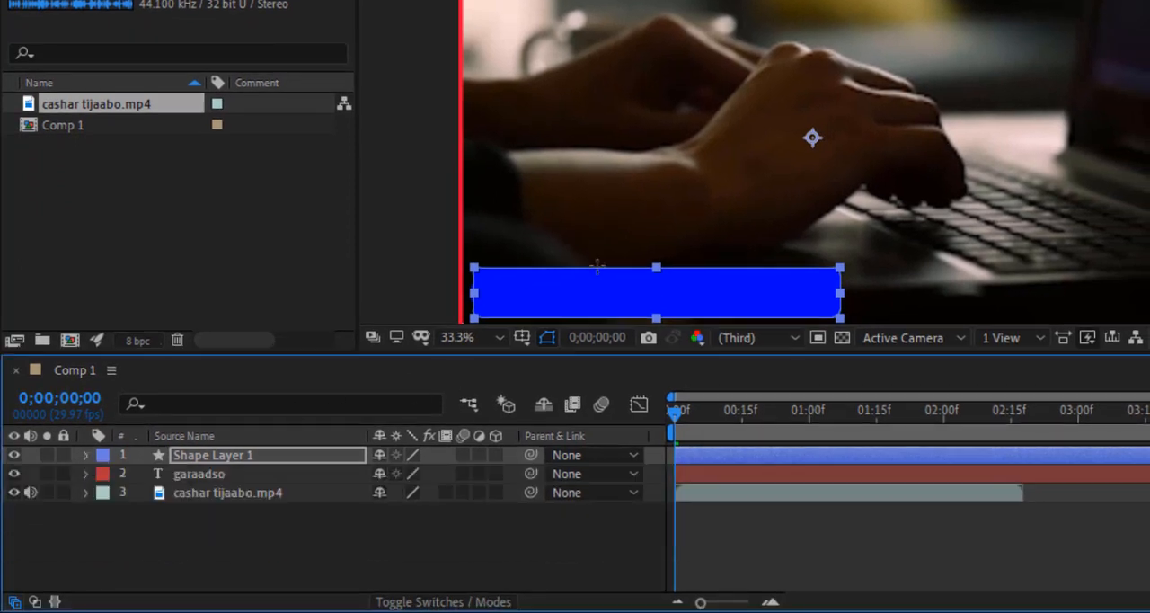
{"action": "key", "text": "v"}
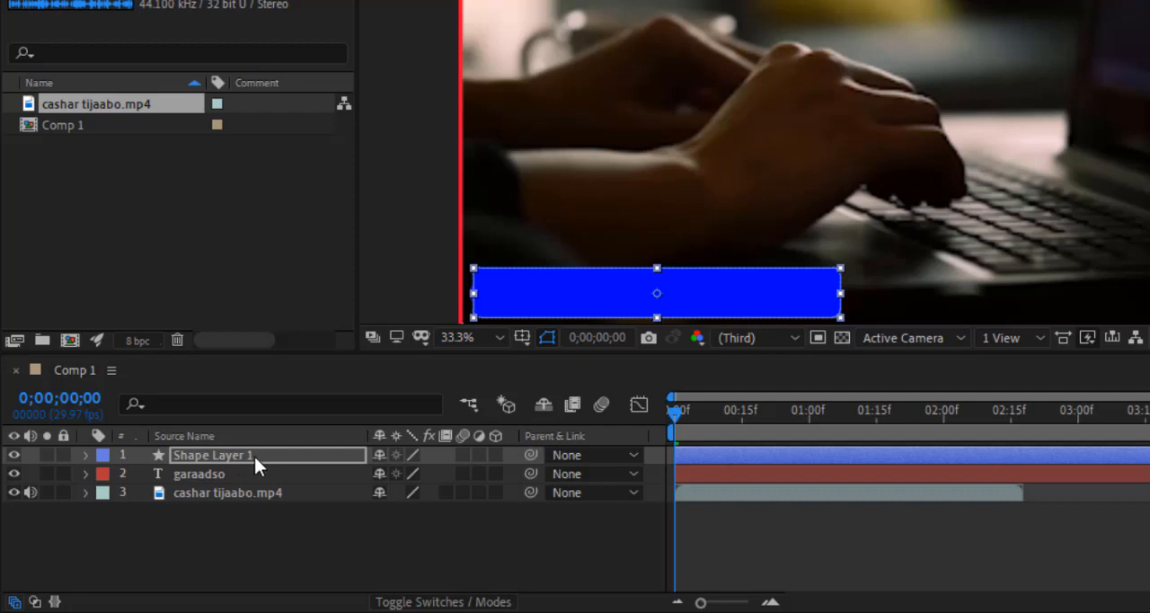
{"action": "left_click_drag", "start_coordinate": [219, 471], "coordinate": [224, 454]}
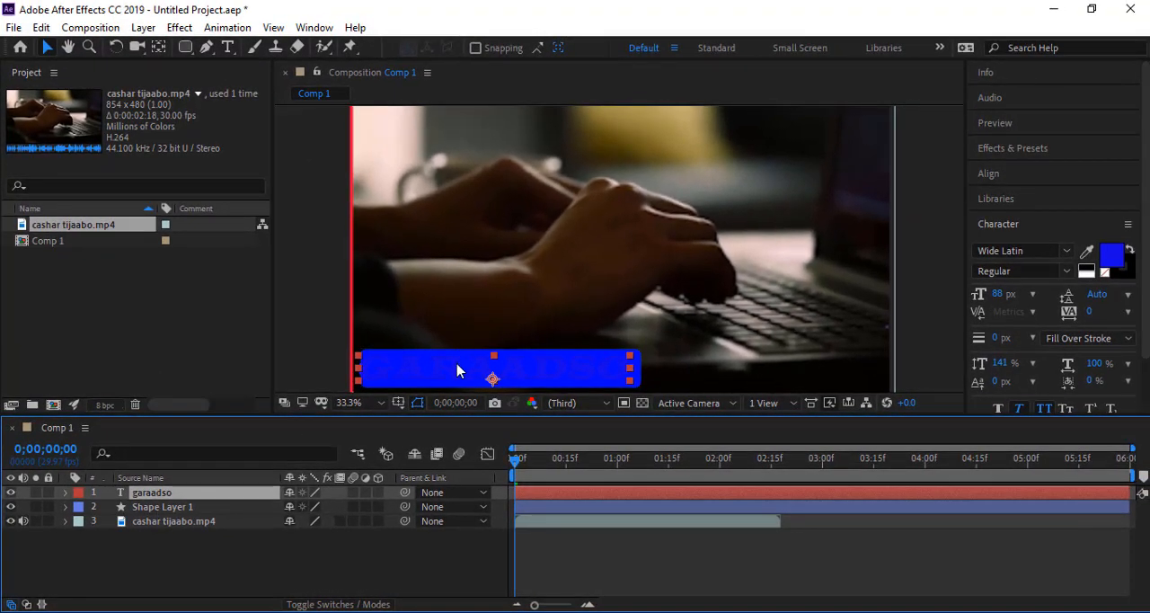
Change the fill color of the GARAADSO text to near-white.
{"action": "double_click", "coordinate": [457, 370]}
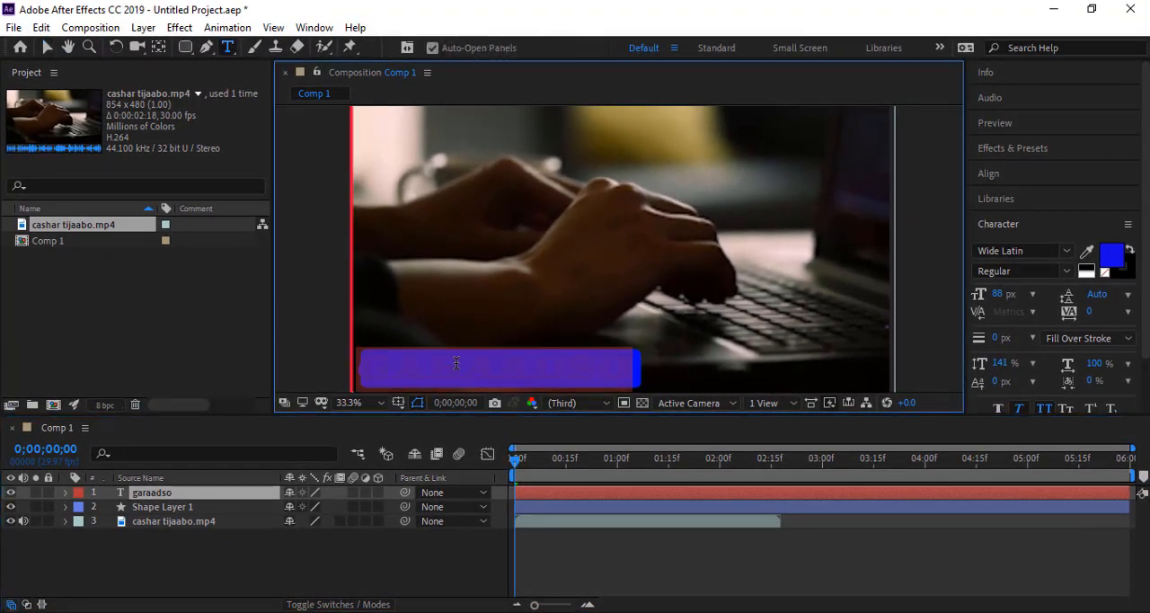
{"action": "left_click", "coordinate": [1112, 256]}
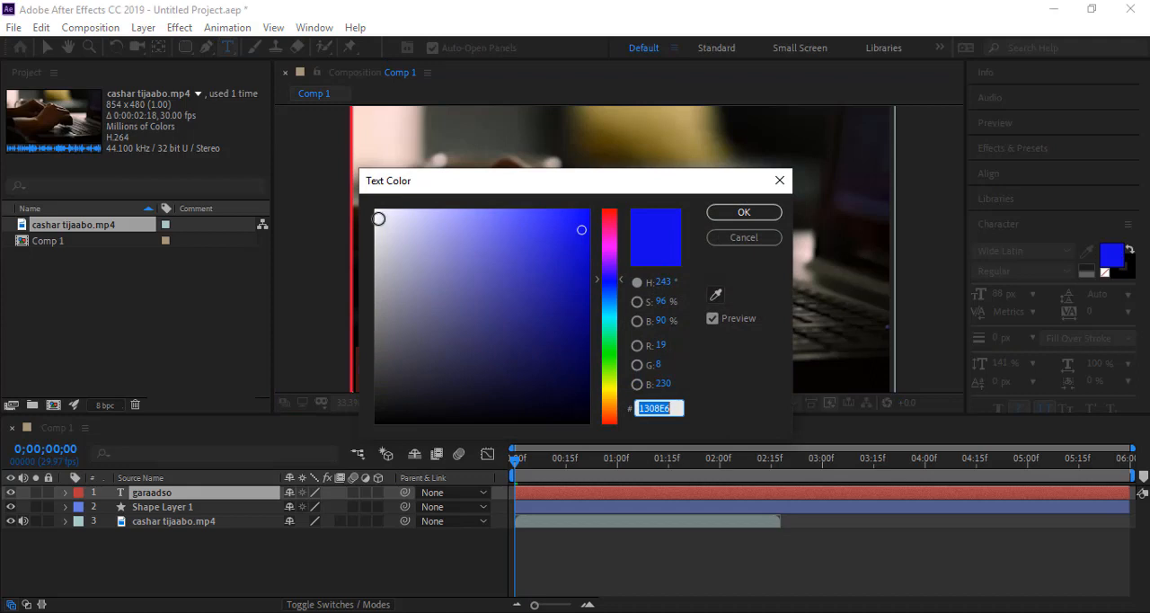
{"action": "left_click", "coordinate": [381, 214]}
{"action": "left_click", "coordinate": [739, 212]}
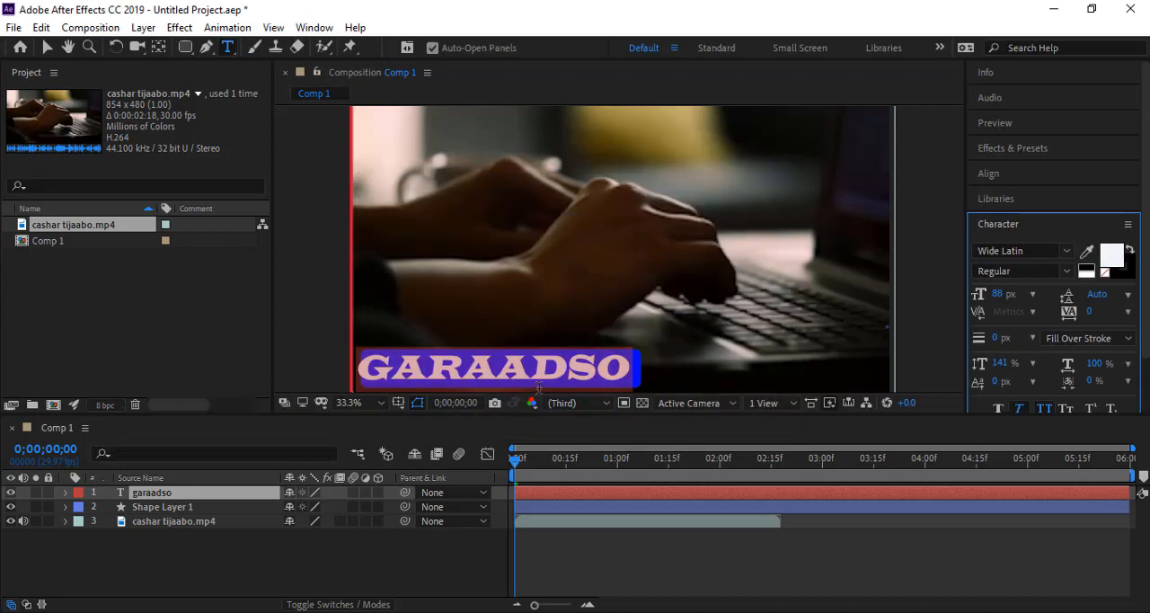
Nudge Shape Layer 1 slightly left so the blue box is centered behind the GARAADSO text, and deselect it.
{"action": "left_click", "coordinate": [47, 48]}
{"action": "left_click", "coordinate": [144, 510]}
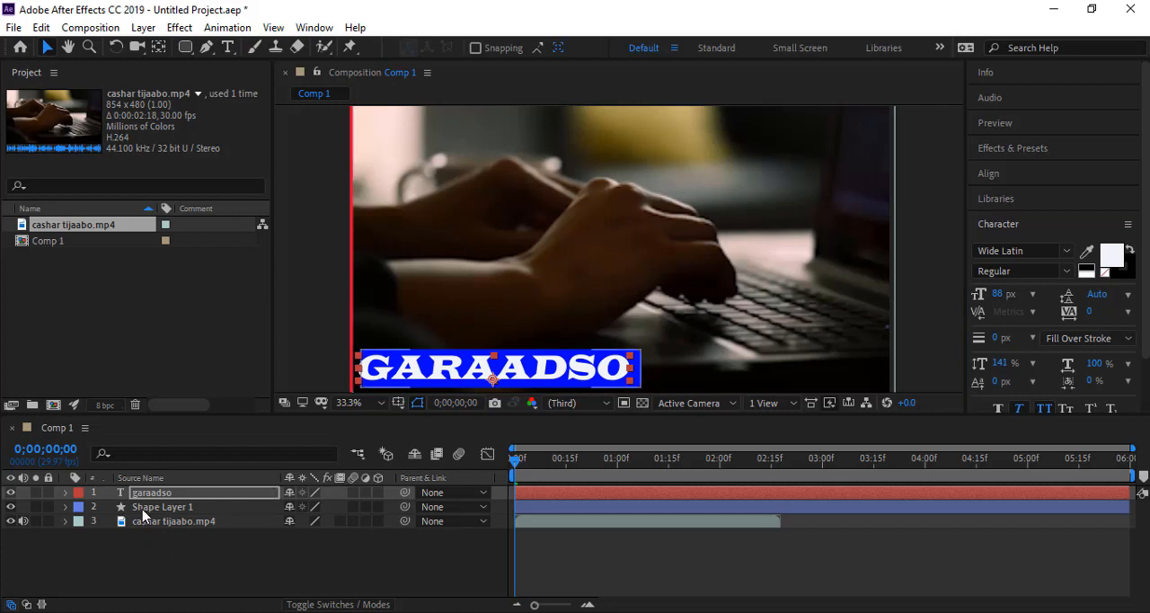
{"action": "key", "text": "Return"}
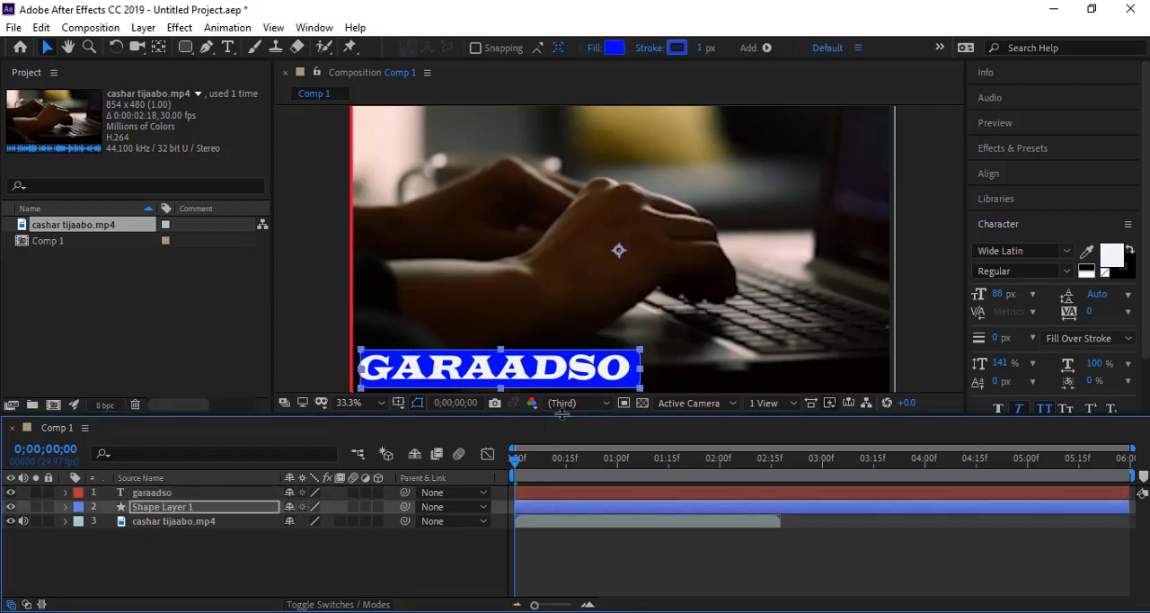
{"action": "key", "text": "Left"}
{"action": "key", "text": "Left"}
{"action": "key", "text": "Left"}
{"action": "key", "text": "Left"}
{"action": "key", "text": "Left"}
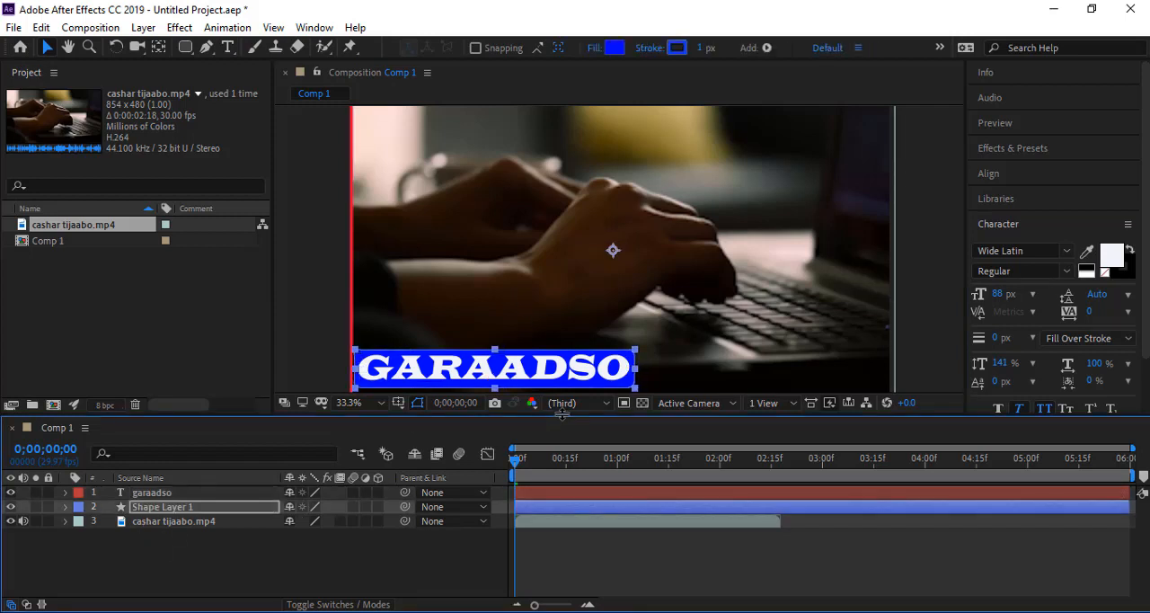
{"action": "left_click", "coordinate": [398, 564]}
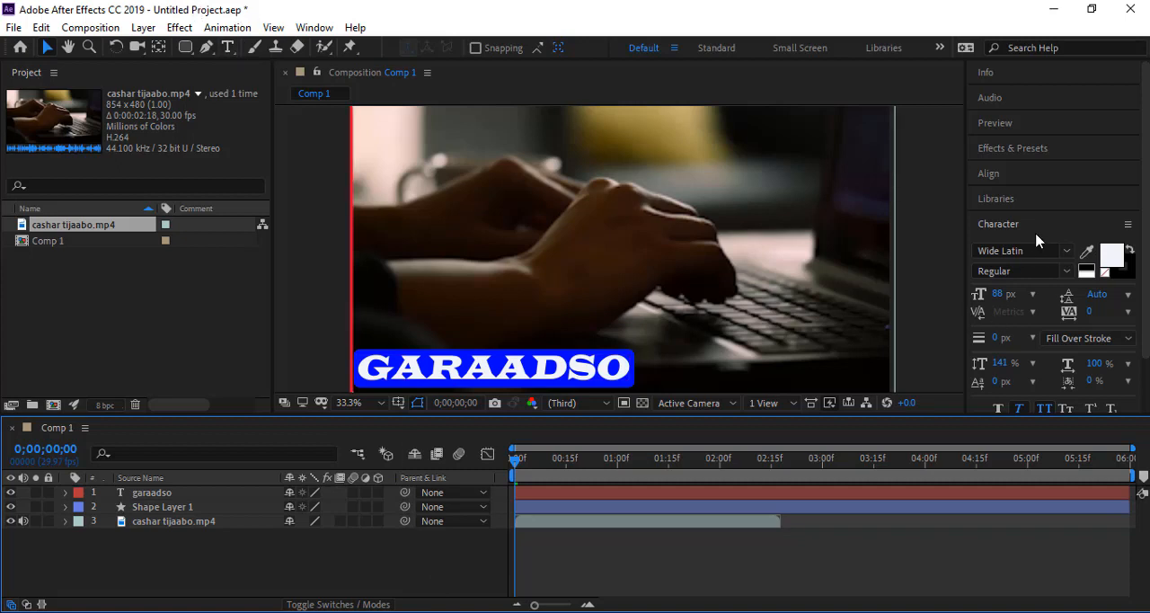
Expand the Paragraph settings to view the text alignment, indent and spacing options.
{"action": "scroll", "coordinate": [1047, 361], "scroll_direction": "down", "scroll_amount": 2}
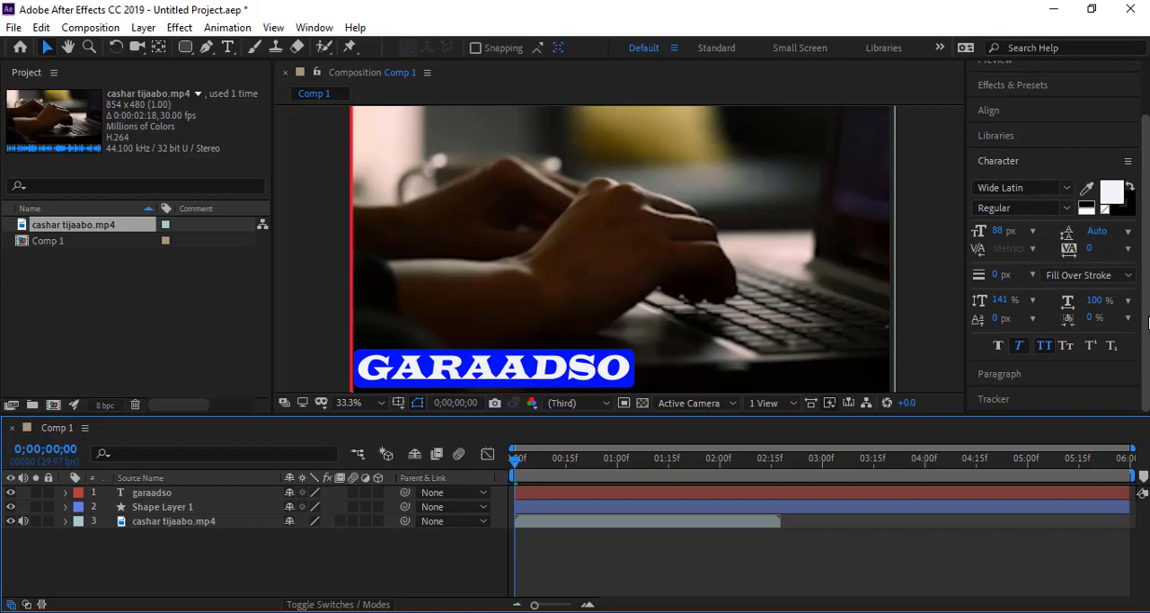
{"action": "left_click", "coordinate": [1003, 380]}
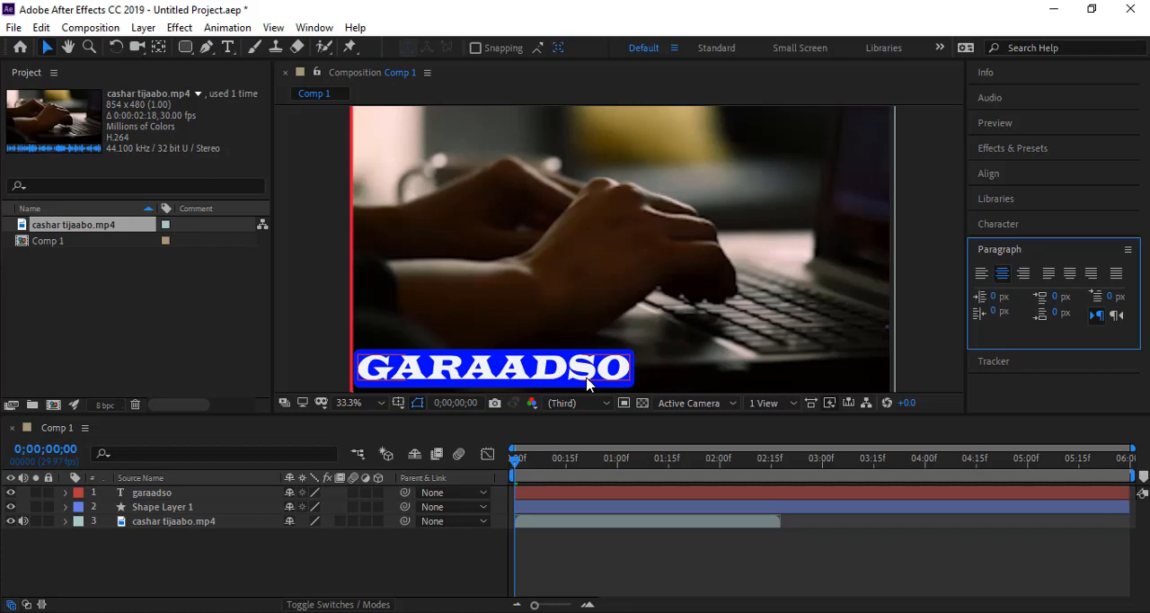
{"action": "left_click", "coordinate": [588, 559]}
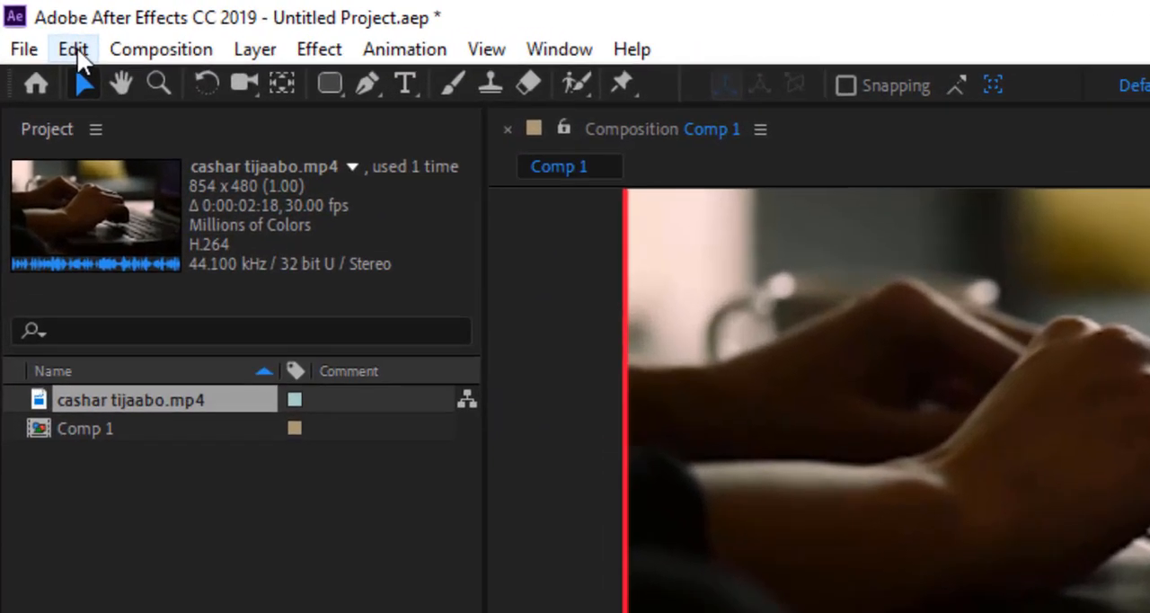
Open the Keyboard Shortcuts editor to view the application's default key assignments.
{"action": "left_click", "coordinate": [75, 49]}
{"action": "mouse_move", "coordinate": [155, 48]}
{"action": "mouse_move", "coordinate": [106, 47]}
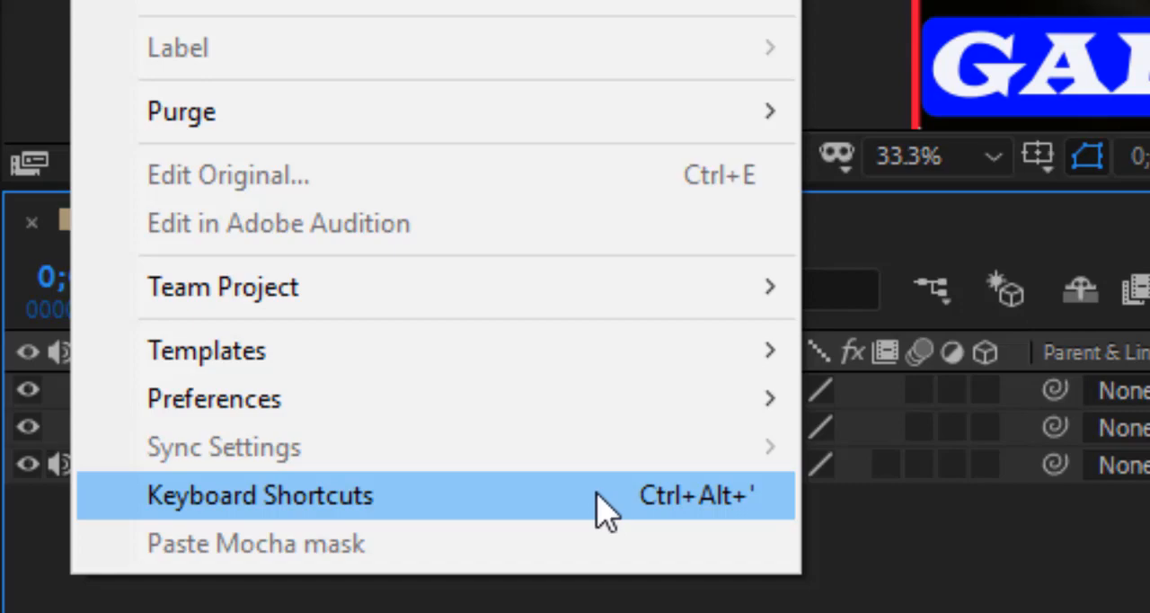
{"action": "left_click", "coordinate": [650, 495]}
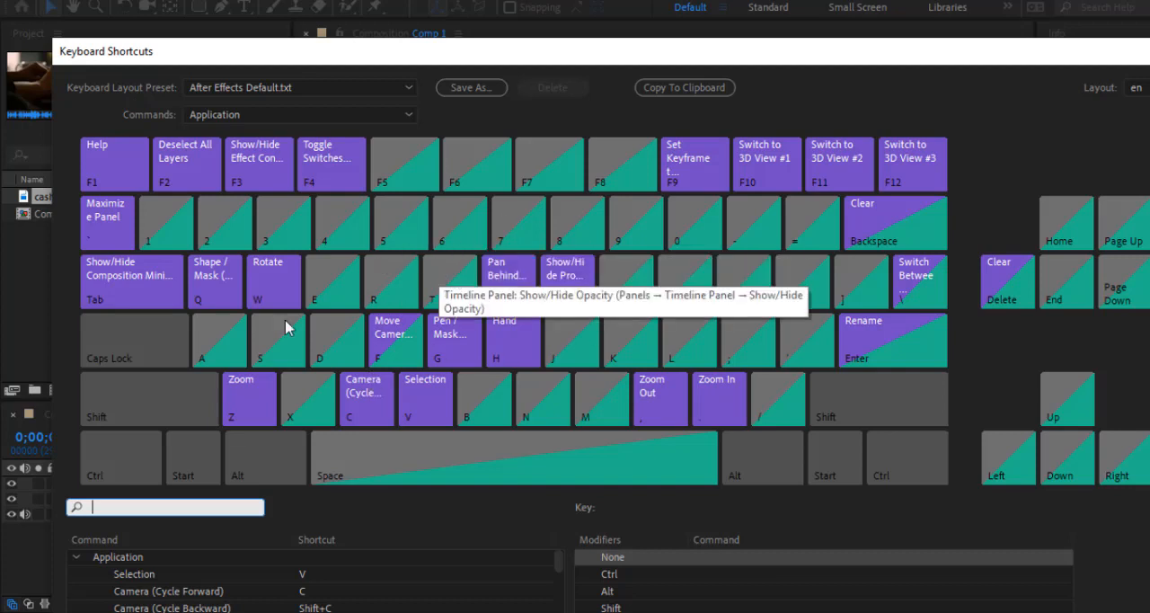
Examine the Application shortcuts assigned with the Ctrl, Ctrl+Shift and Shift modifiers on the keyboard map.
{"action": "left_click", "coordinate": [103, 463]}
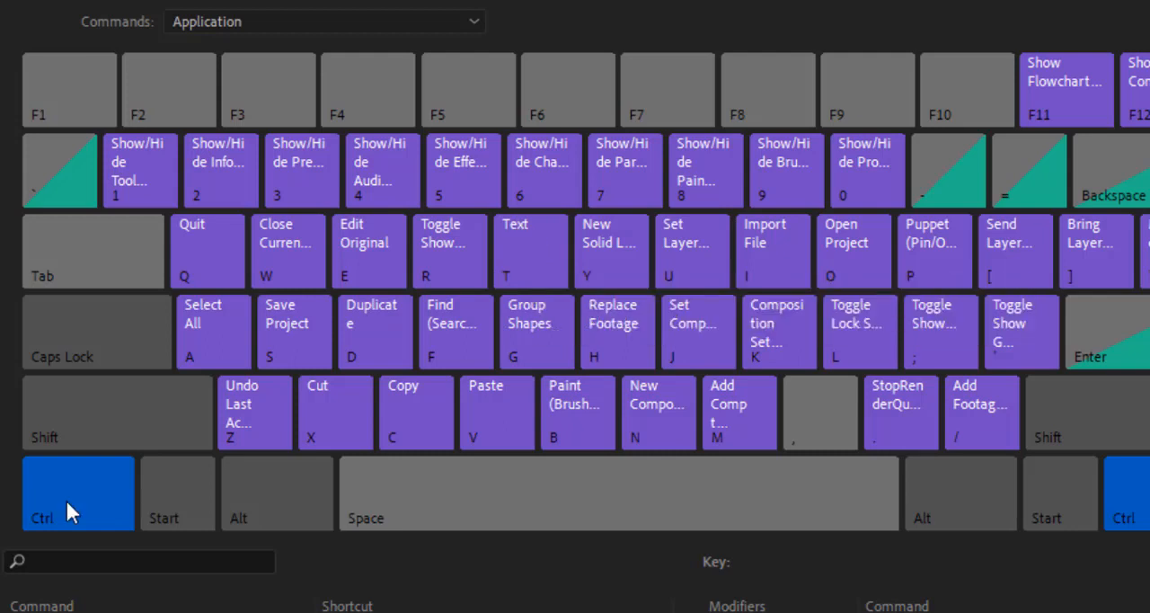
{"action": "left_click", "coordinate": [97, 438]}
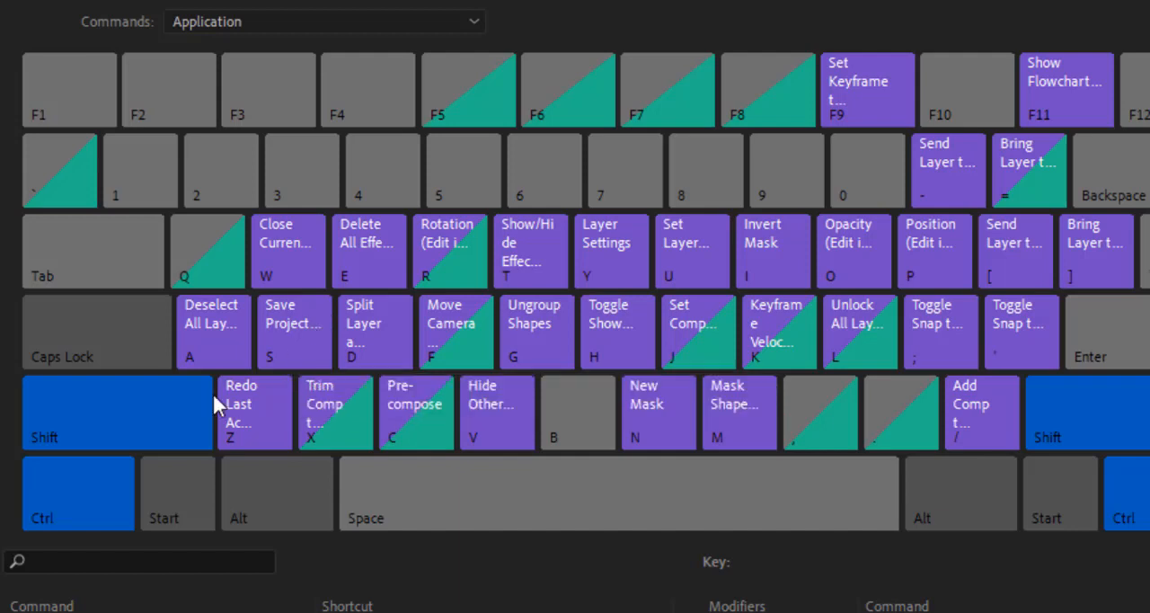
{"action": "left_click", "coordinate": [82, 506]}
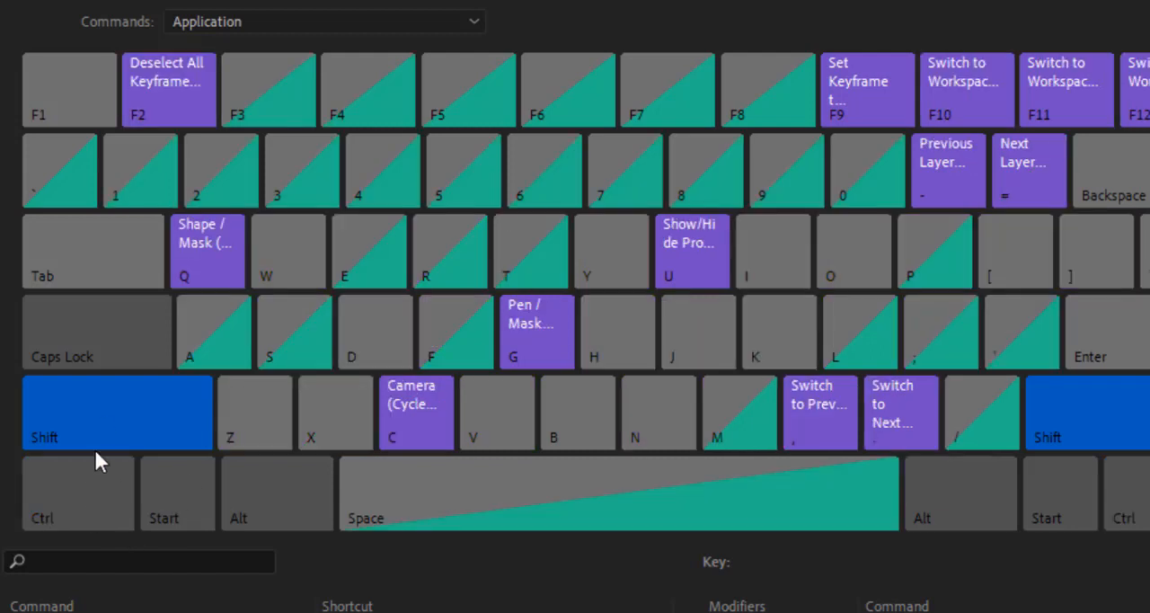
{"action": "left_click", "coordinate": [102, 421]}
{"action": "left_click", "coordinate": [90, 424]}
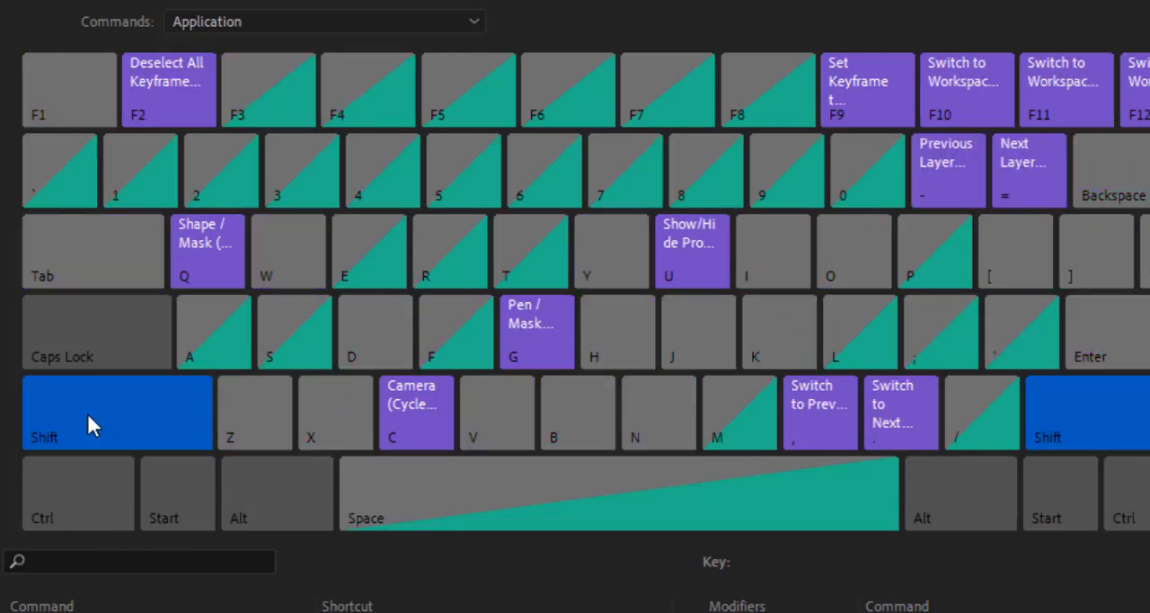